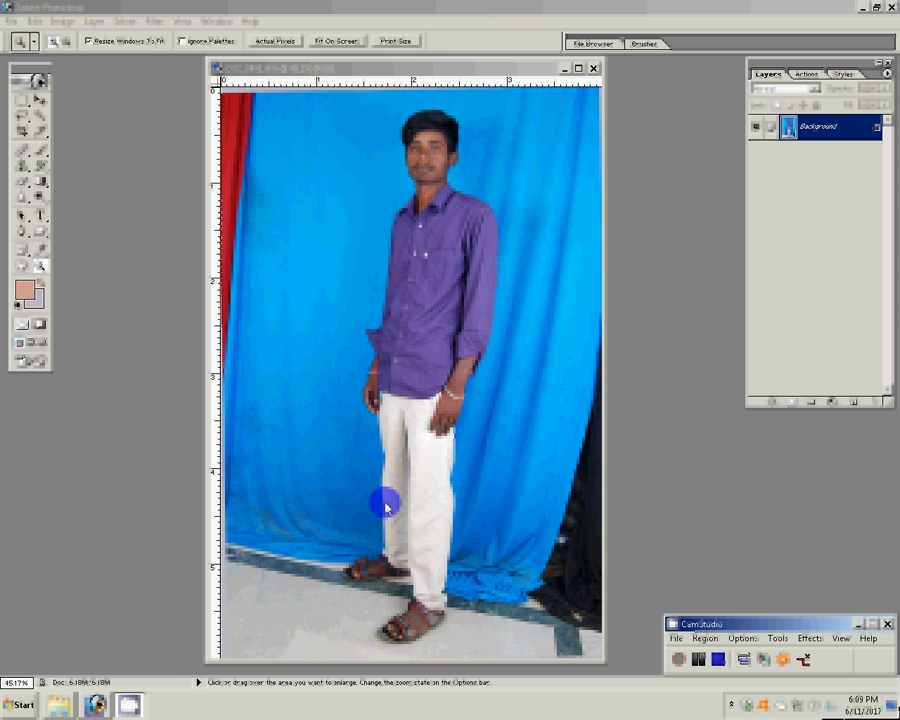
- Select a strip of blue backdrop beside the curtain and stretch it over the red curtain
left_click(387, 507, "alt")
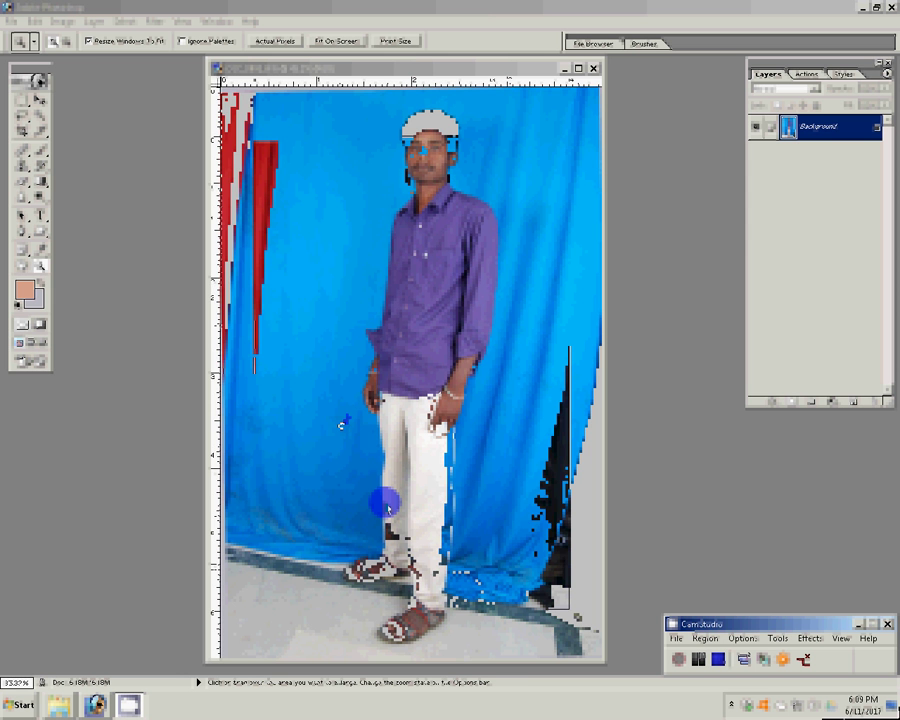
key("m")
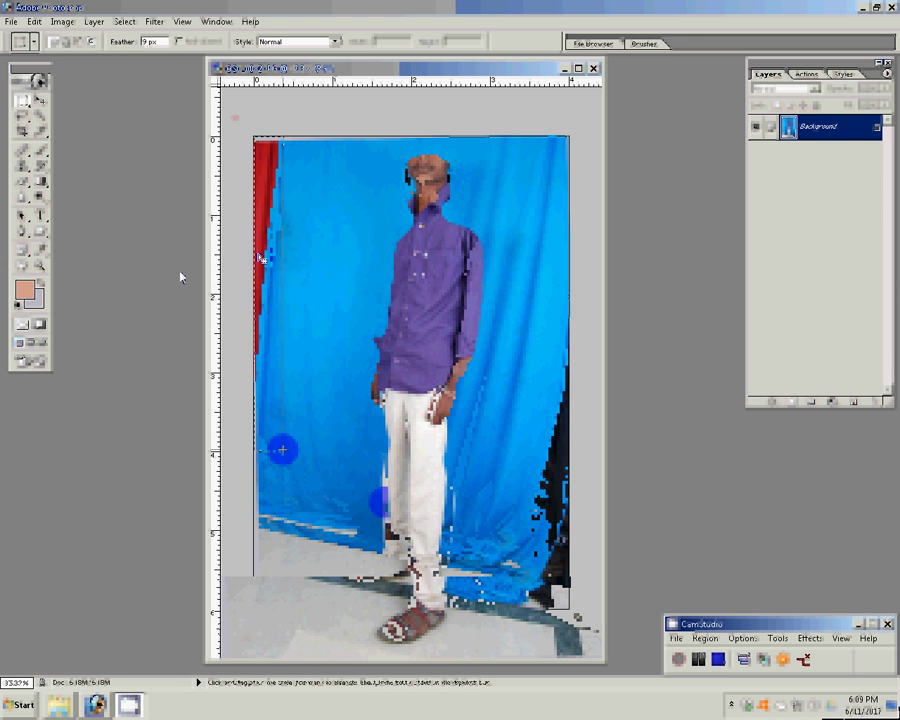
key("l")
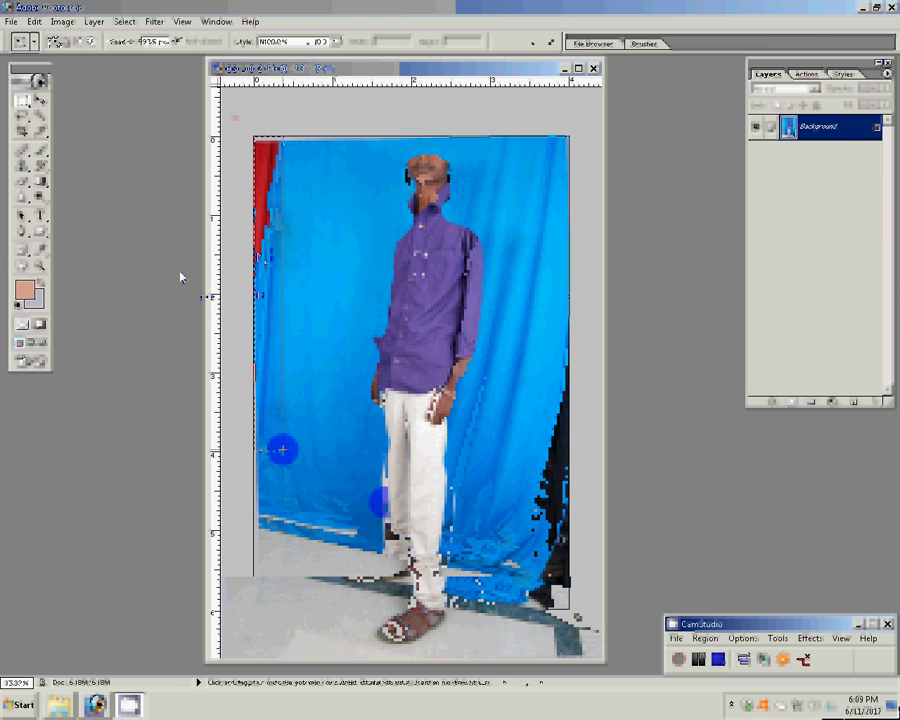
left_click_drag(282, 450, 255, 136)
key("ctrl+t")
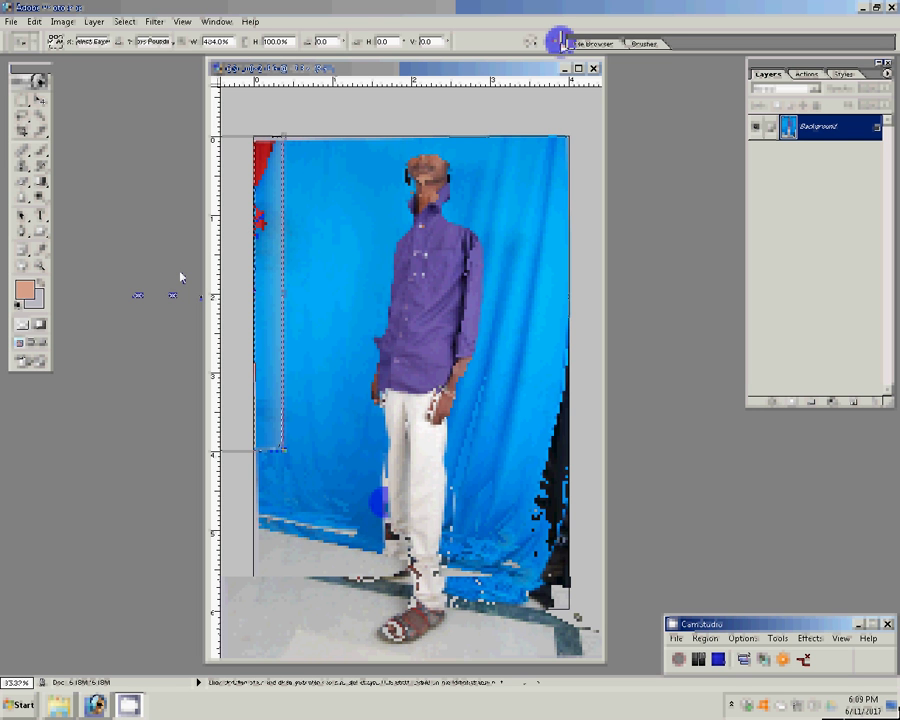
left_click(560, 42)
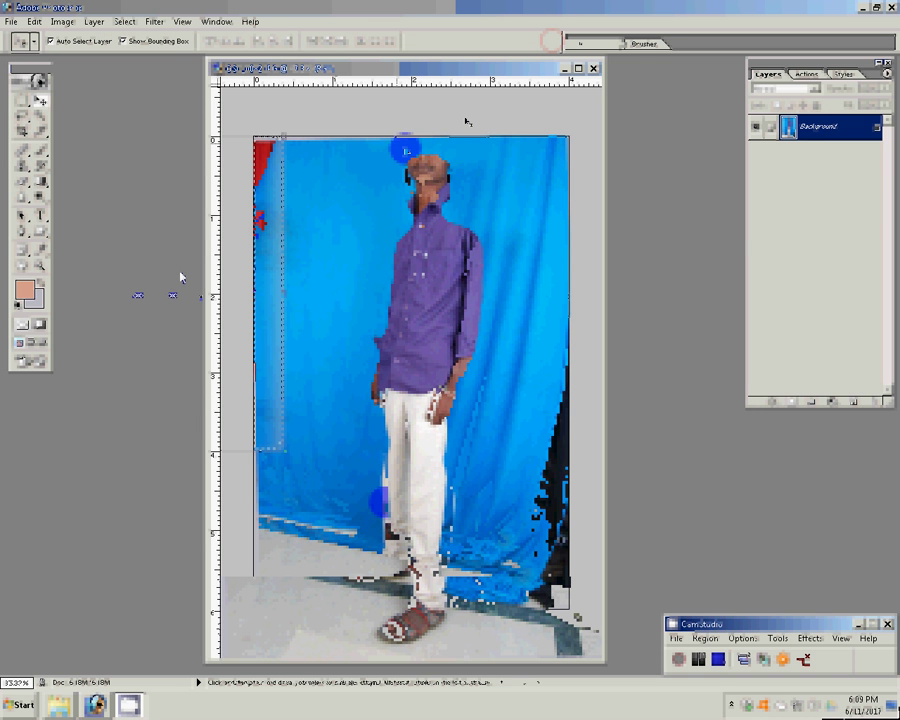
left_click(21, 105)
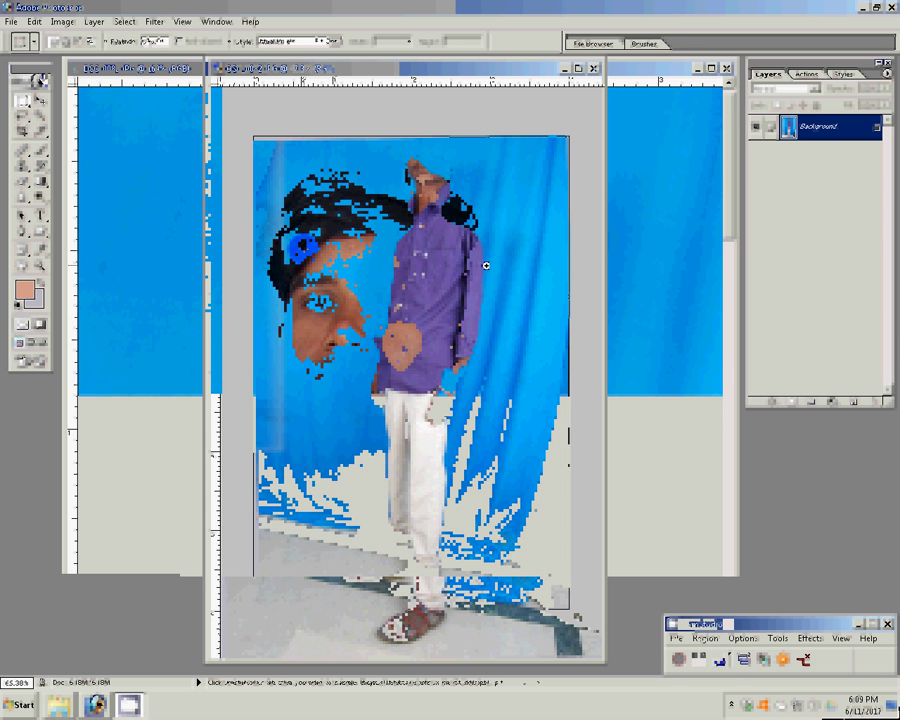
- Zoom in on the man's face, check Image Size without changing it, and show the Actions list
key("z")
key("ctrl+alt+i")
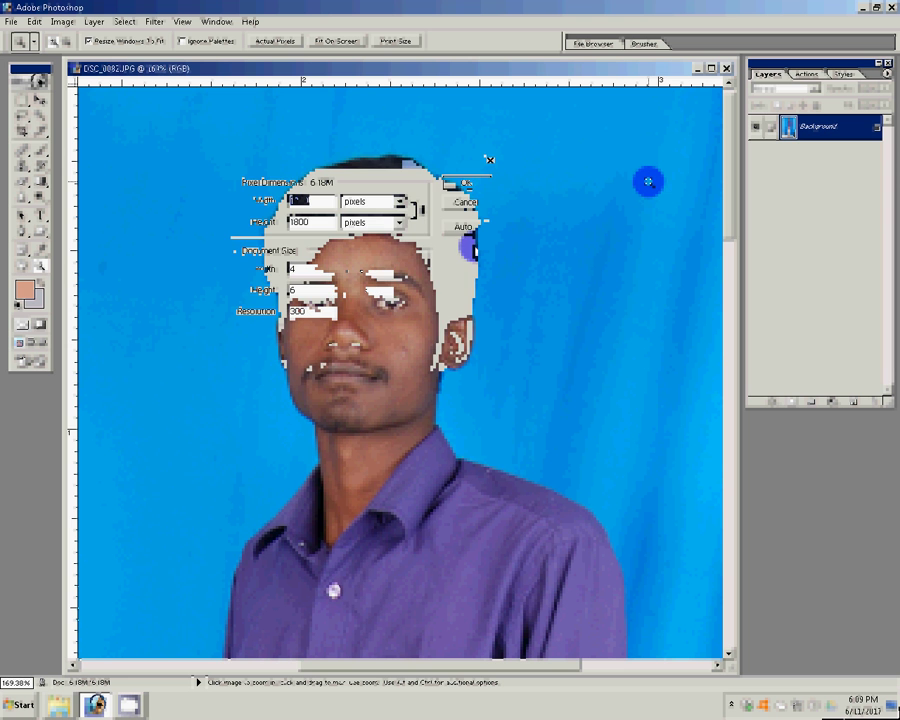
key("Escape")
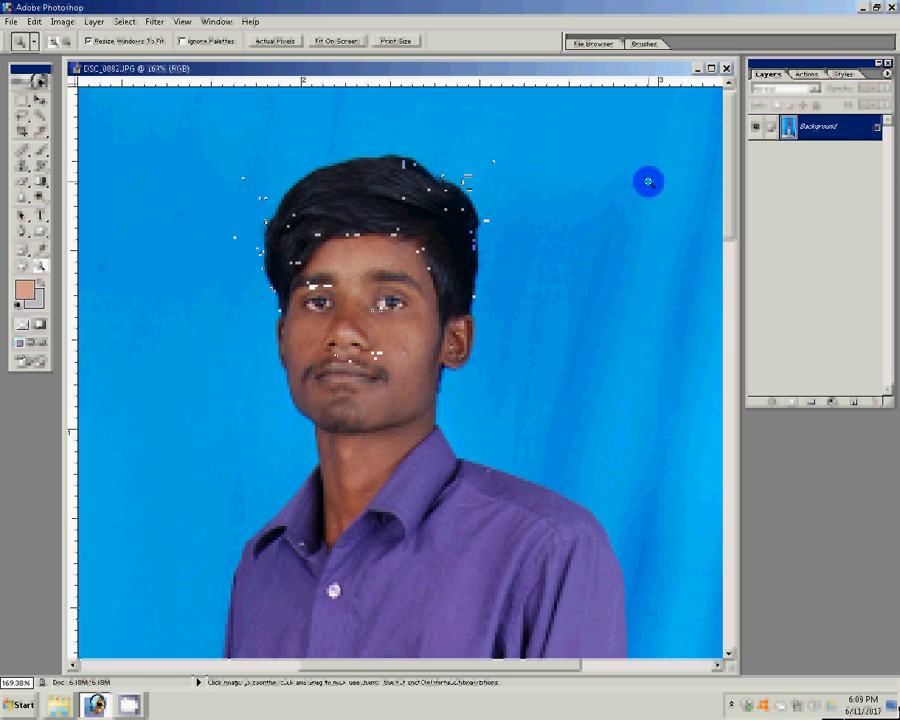
left_click(810, 74)
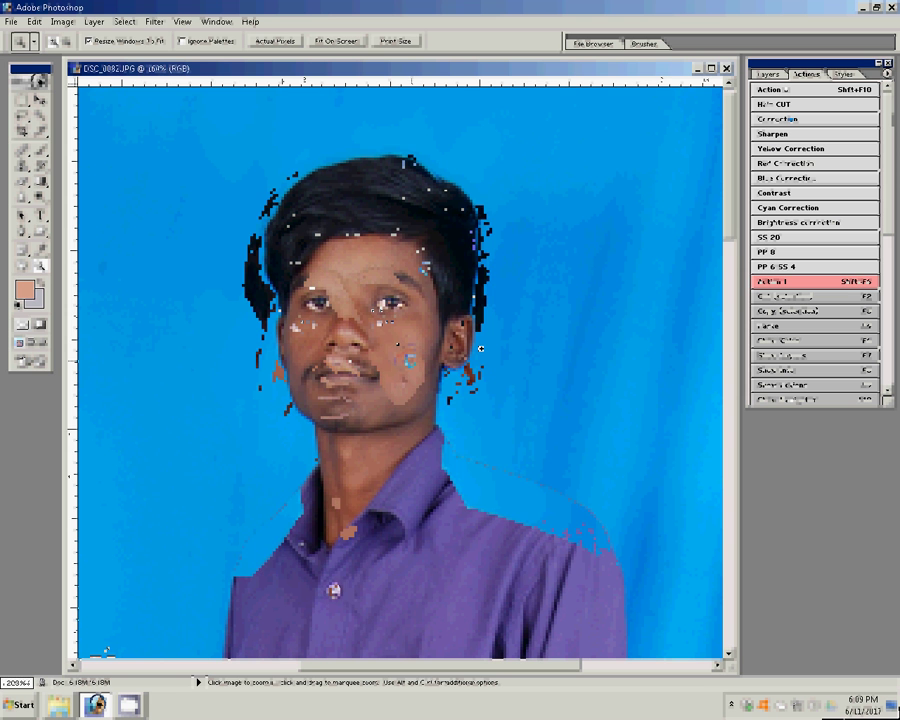
left_click(43, 241)
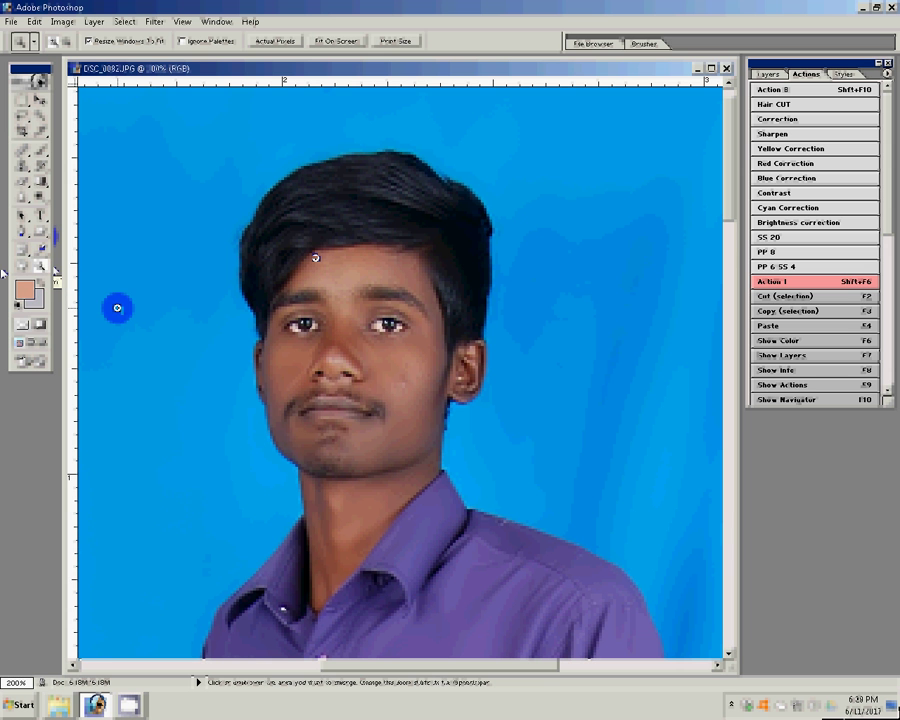
- Blur away the white forehead speck with a smaller brush, then place the first Pen point beside the hair
left_click(34, 199)
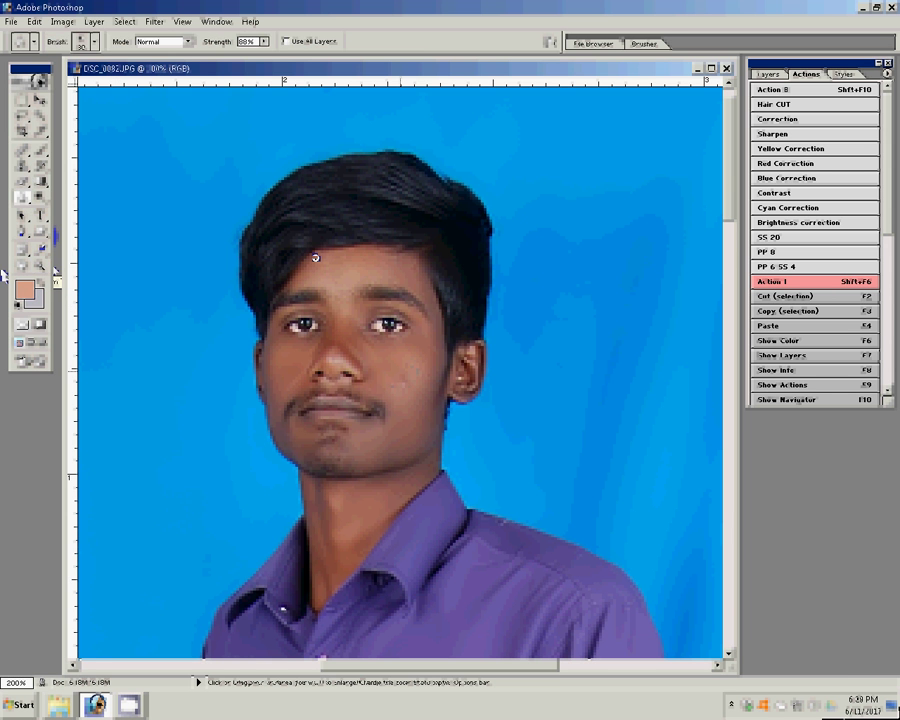
key("bracketleft")
left_click(359, 259)
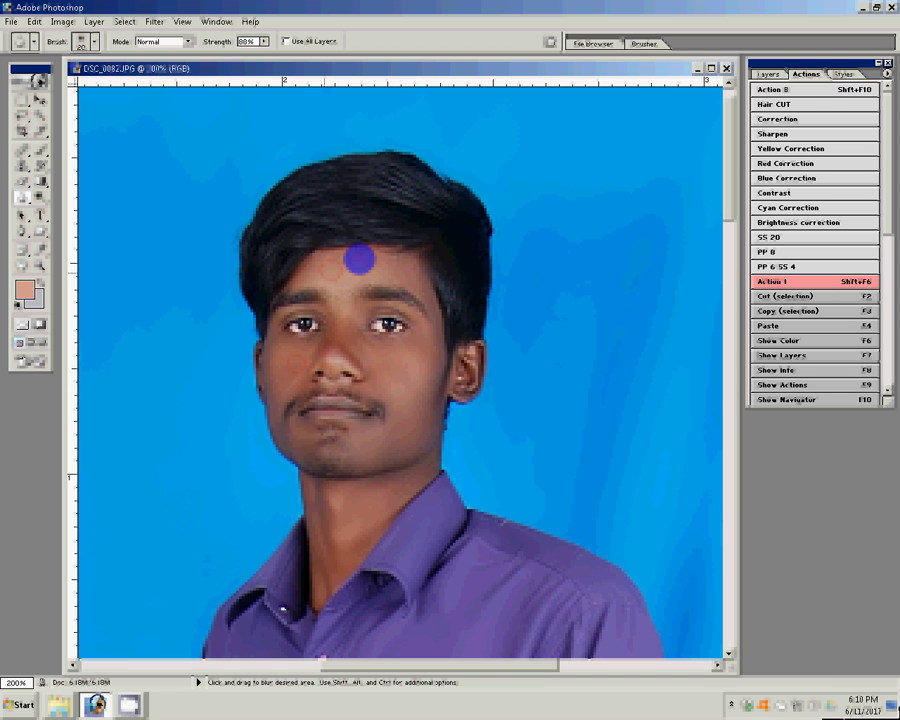
key("p")
left_click(245, 316)
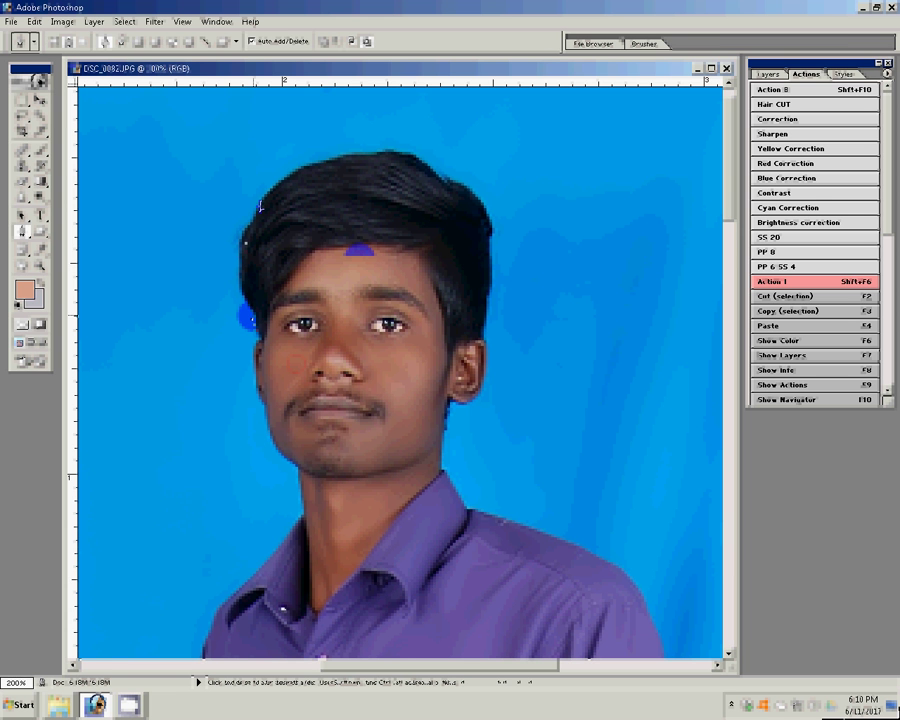
- Place Pen points across the top and down the right edge of the hair to the shoulder
left_click(372, 154)
left_click(390, 153)
left_click(461, 193)
left_click(479, 221)
left_click(489, 304)
left_click(487, 334)
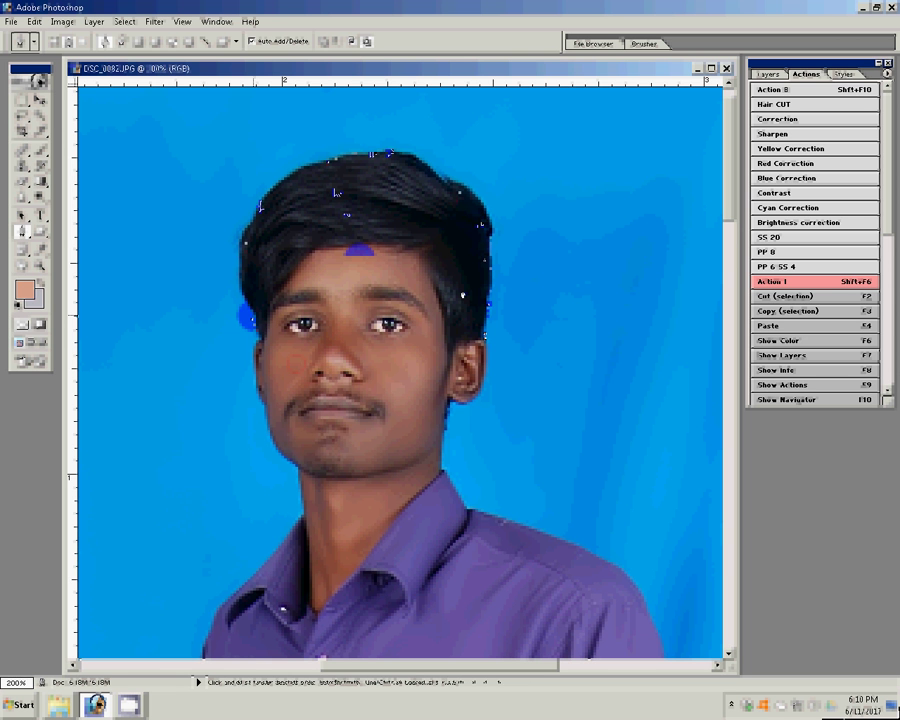
key("ctrl+plus")
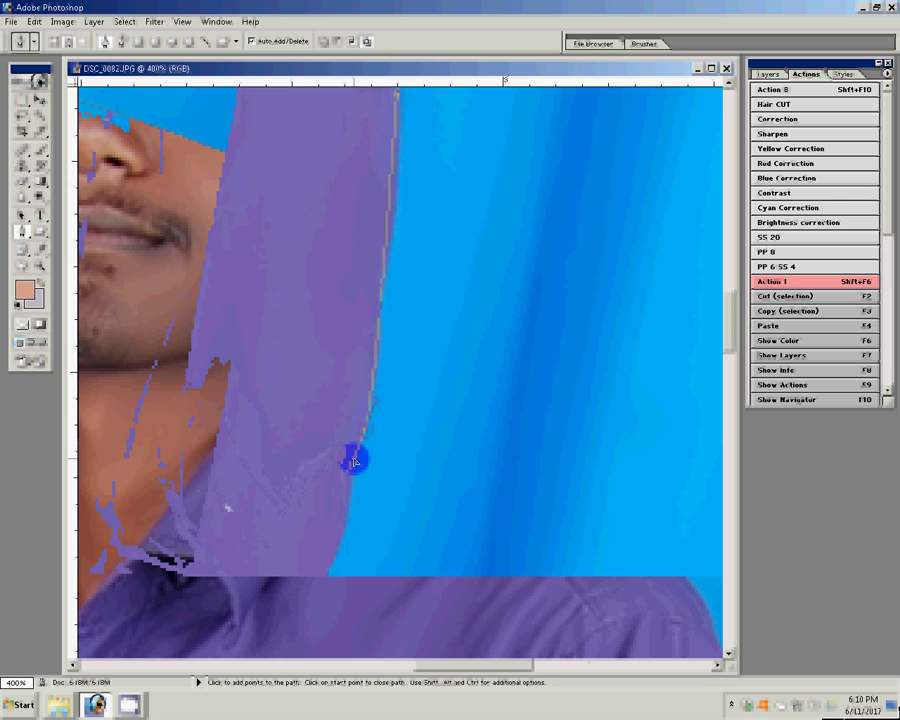
left_click(362, 376)
left_click(372, 283)
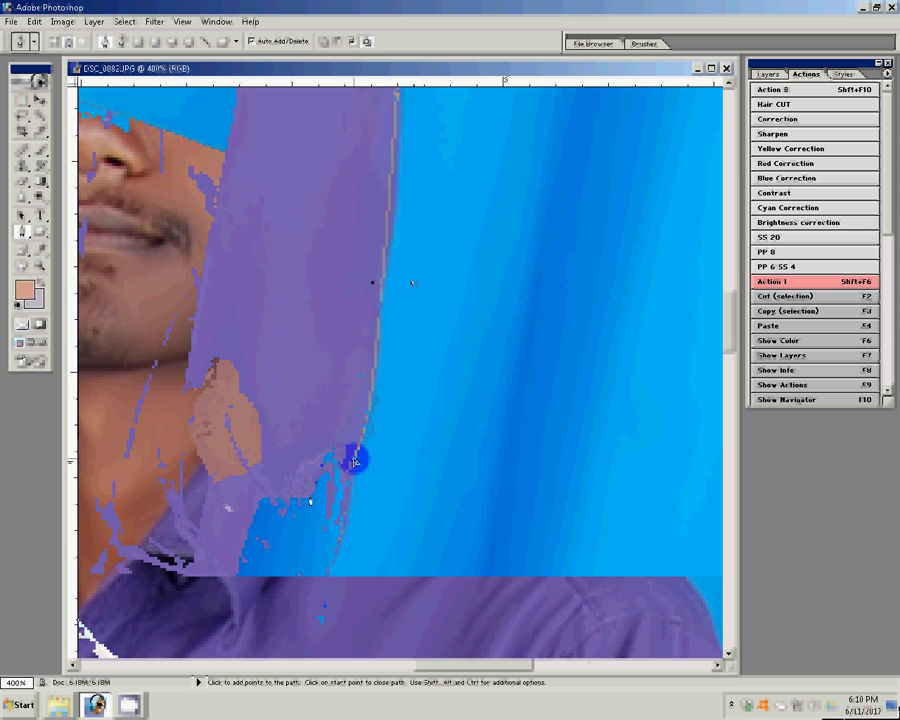
- Scroll down past the sleeve and arm to the lower legs and sandals
scroll(354, 460, "down", 5)
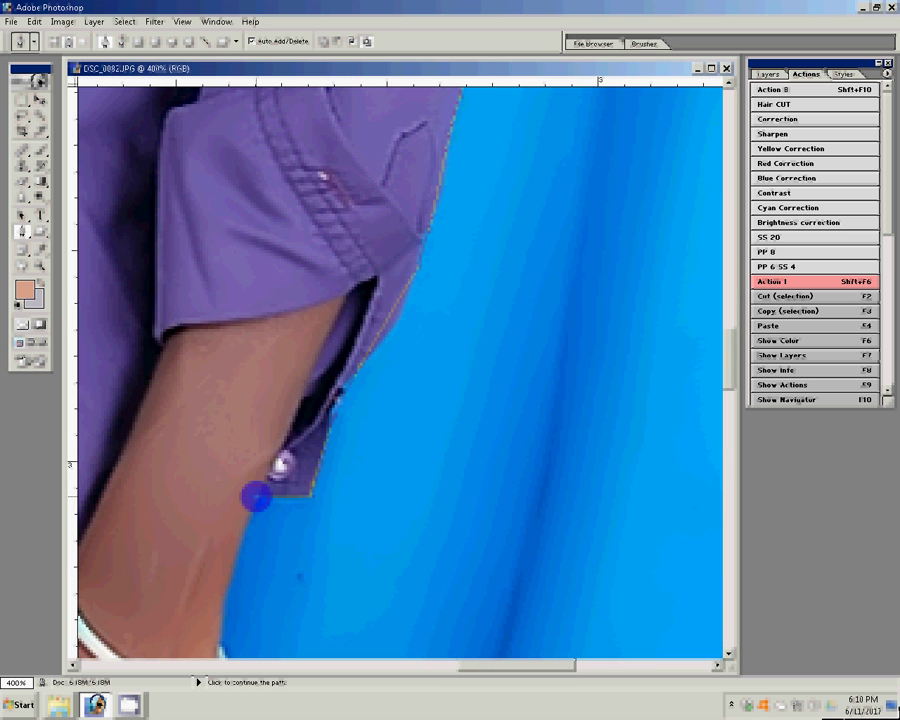
scroll(398, 256, "down", 3)
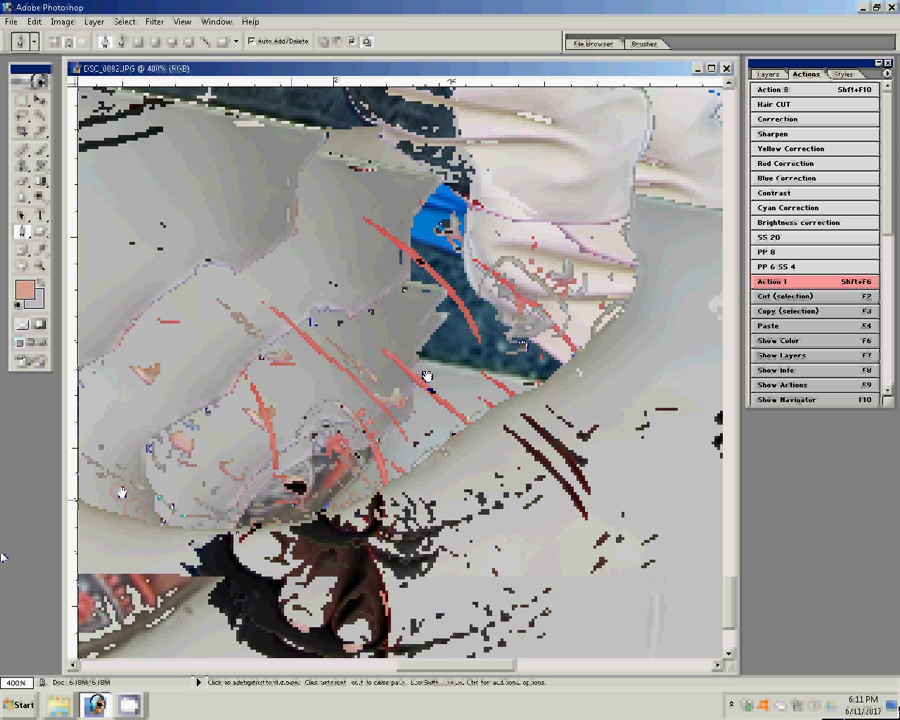
- Continue the path around the sandal and foot and up the trouser leg toward the hand
left_click(426, 376)
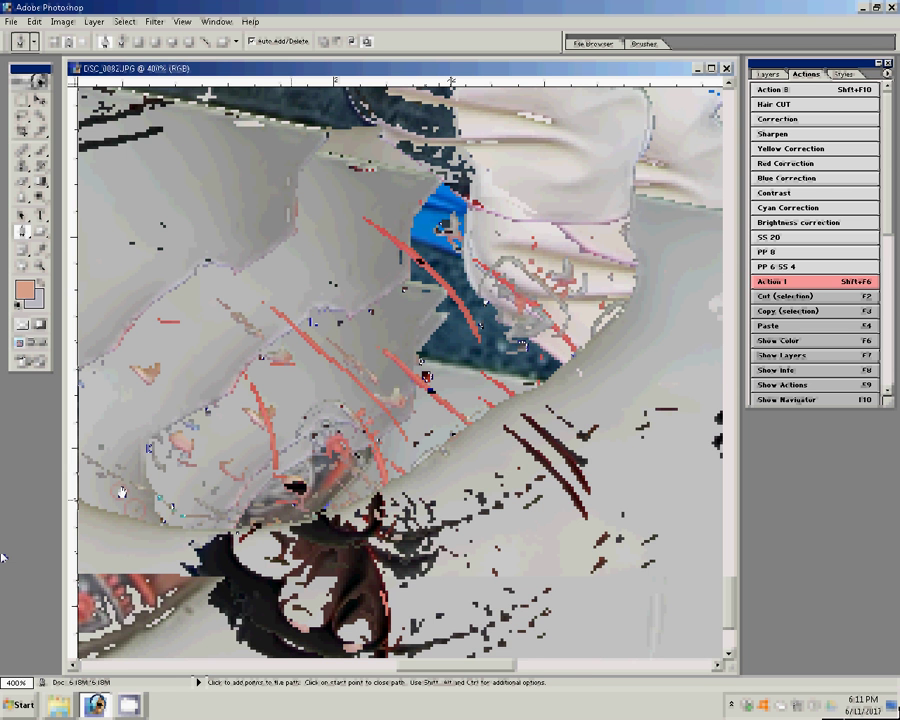
left_click_drag(120, 492, 459, 124)
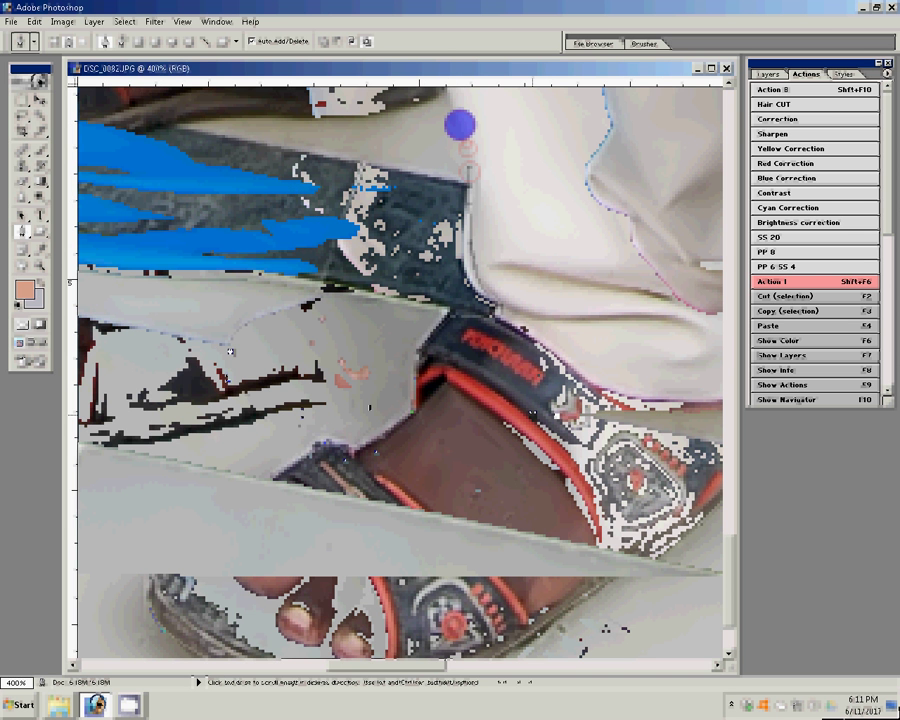
left_click(340, 297)
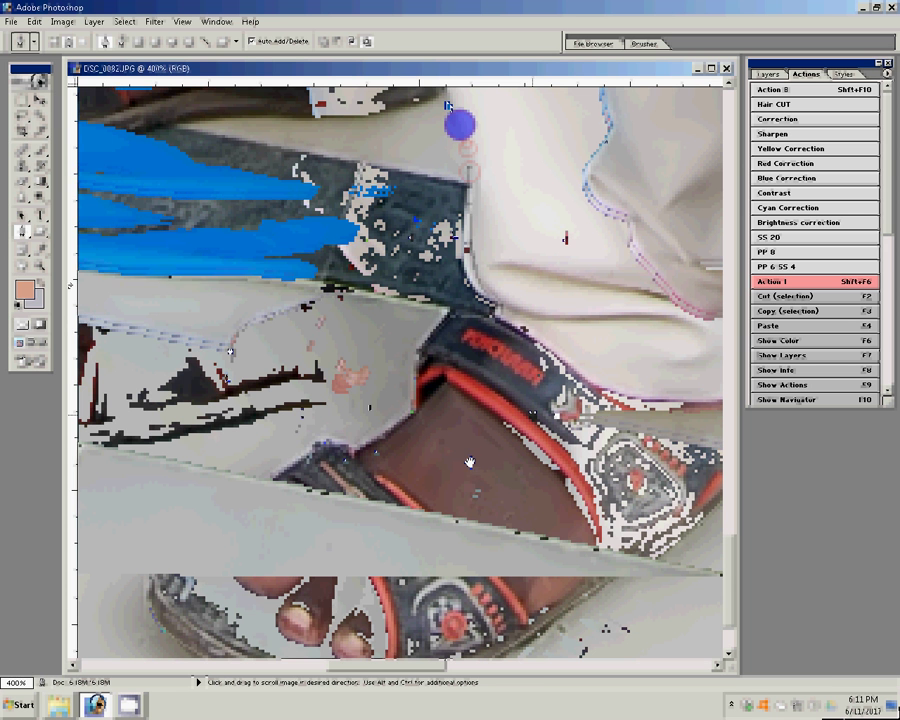
left_click_drag(459, 124, 462, 490)
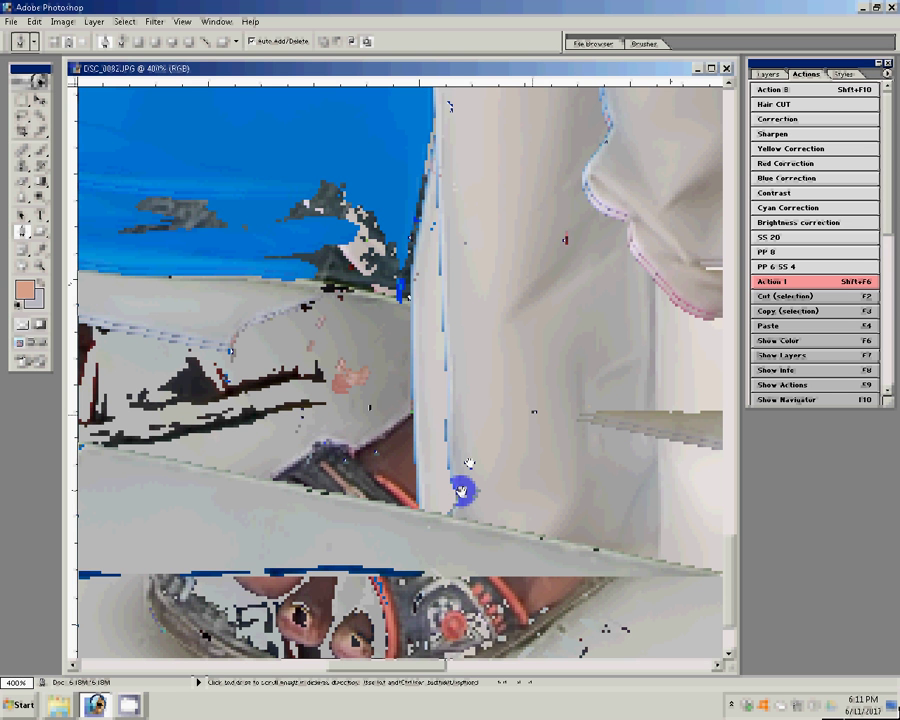
left_click_drag(462, 490, 441, 110)
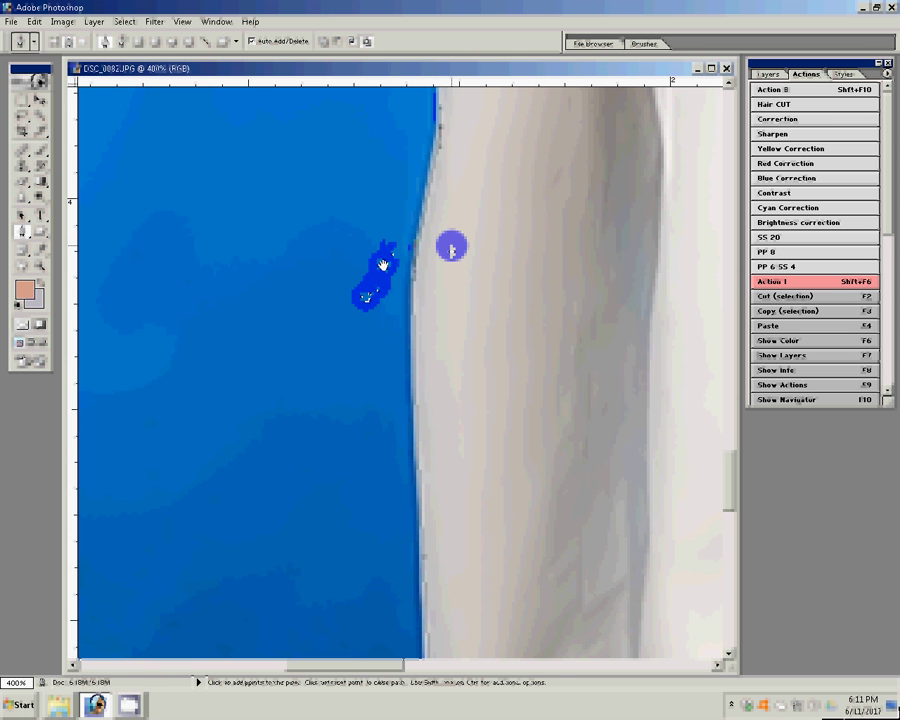
left_click_drag(383, 265, 275, 485)
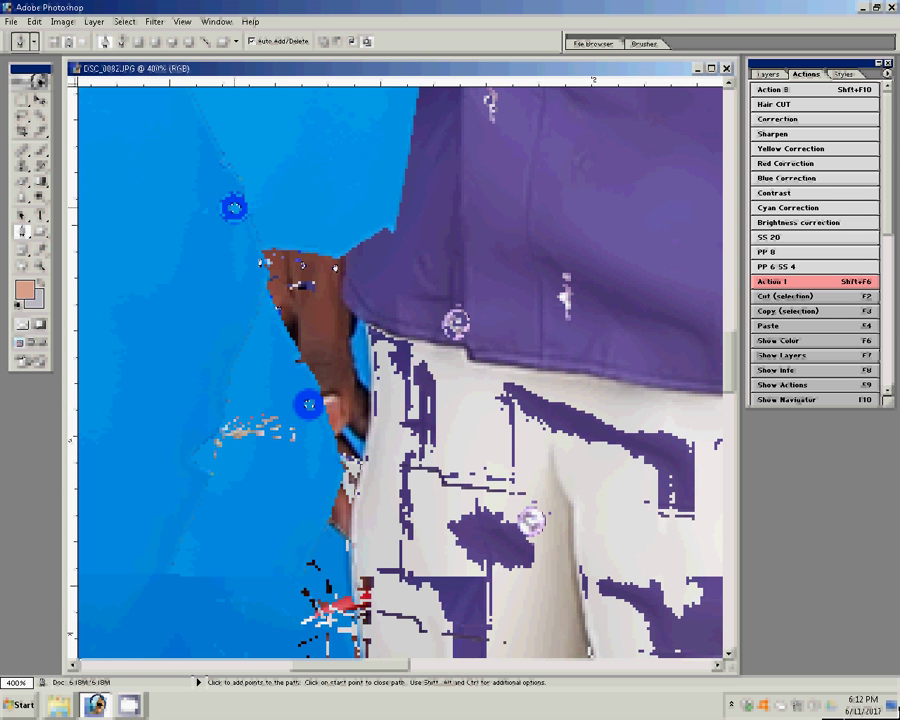
- Add path points up the left shirt edge, collar, jaw and hair, back near the starting point
left_click(388, 243)
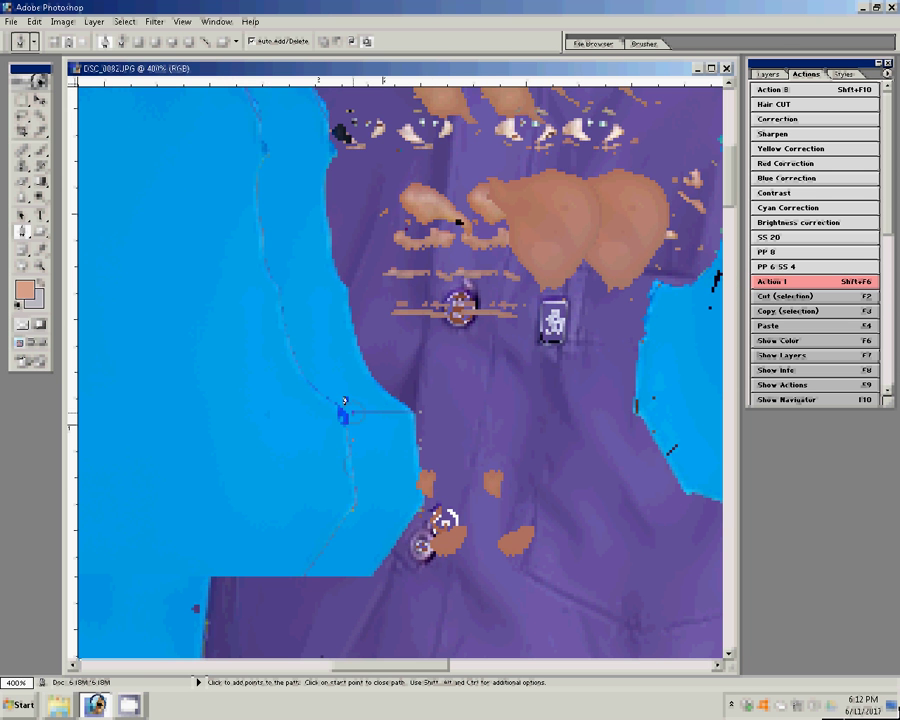
left_click(344, 398)
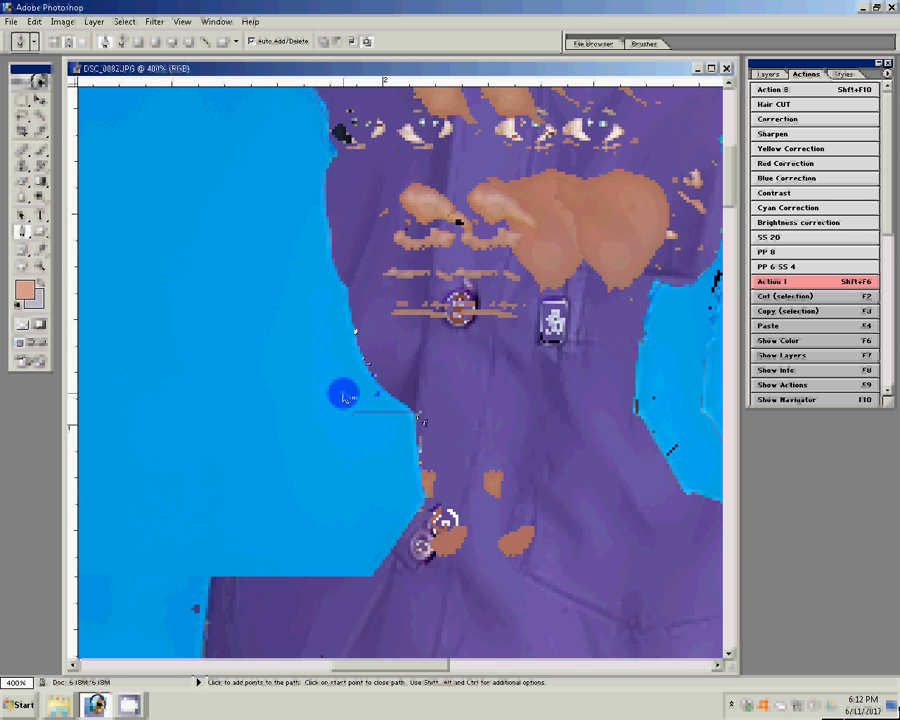
left_click(334, 279)
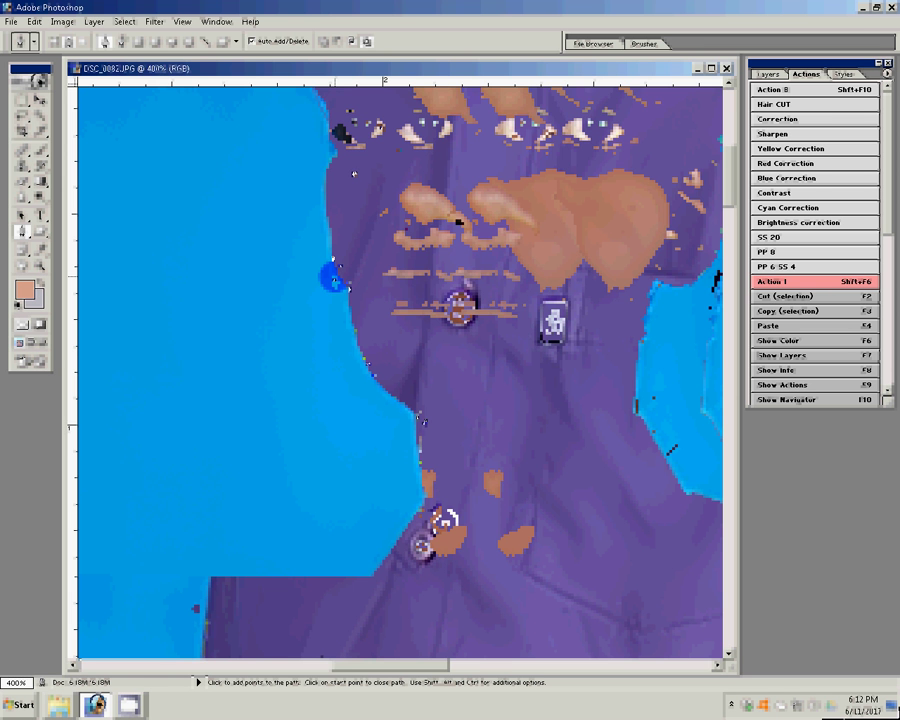
left_click(333, 137)
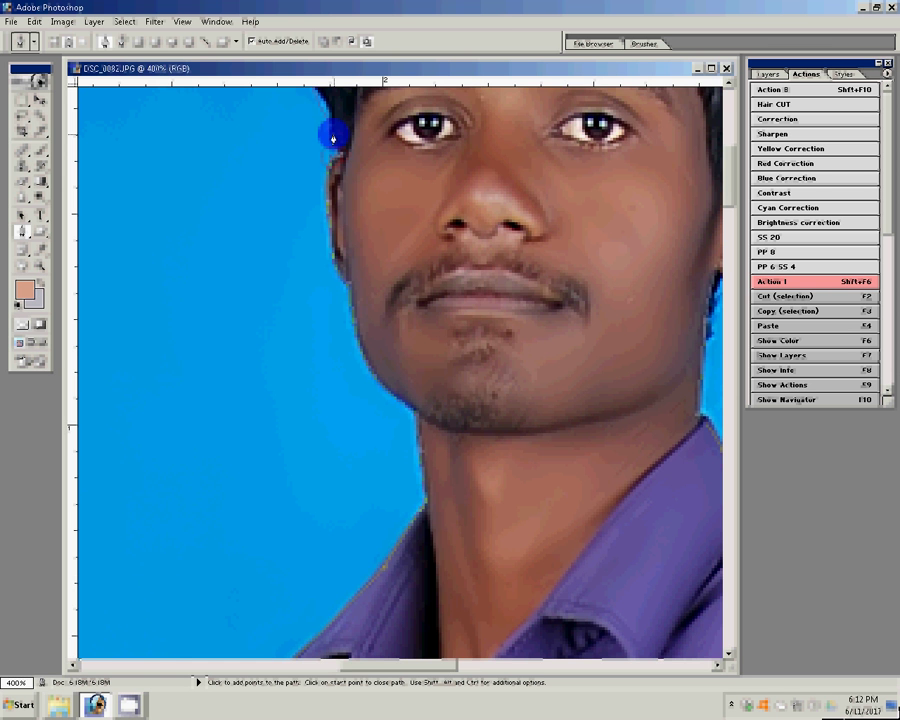
- Turn the path into a selection, copy the man to Layer 1, hide the Background, and fit the view
right_click(441, 182)
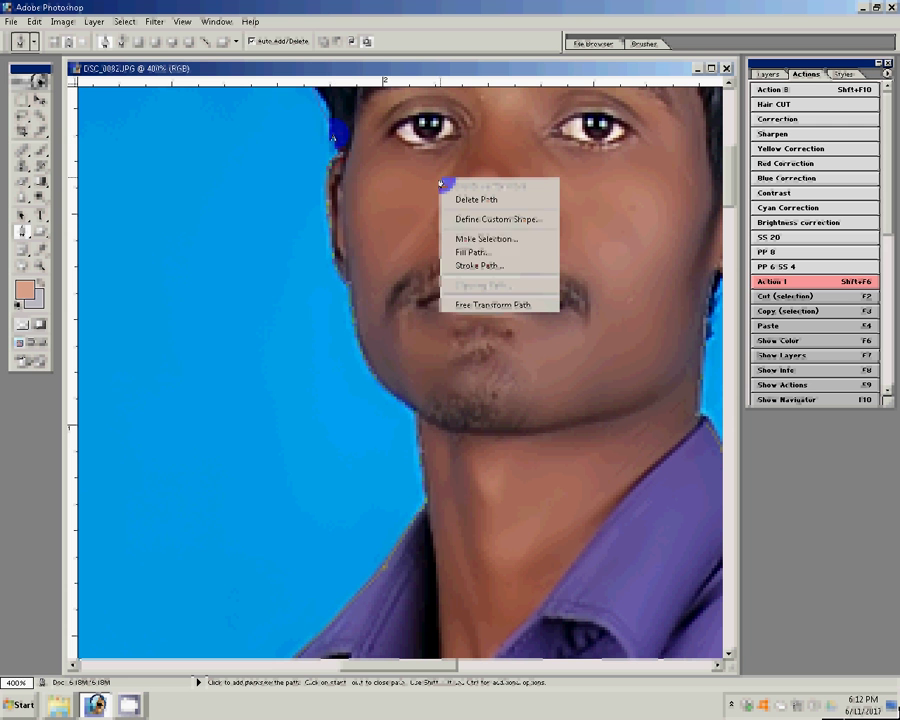
left_click(478, 238)
key("Return")
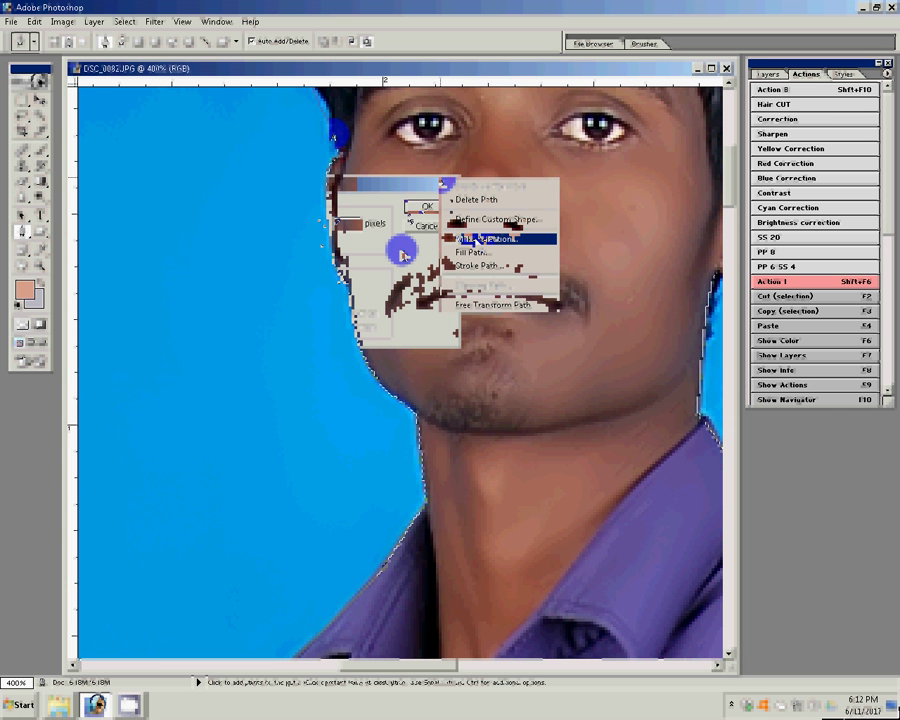
key("ctrl+j")
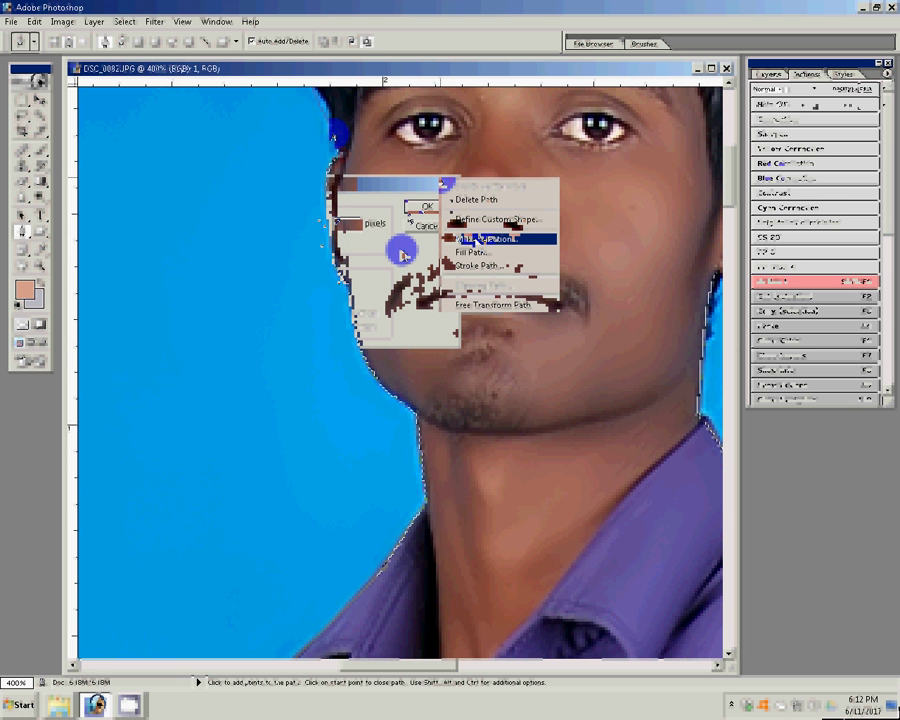
key("F7")
left_click(291, 330)
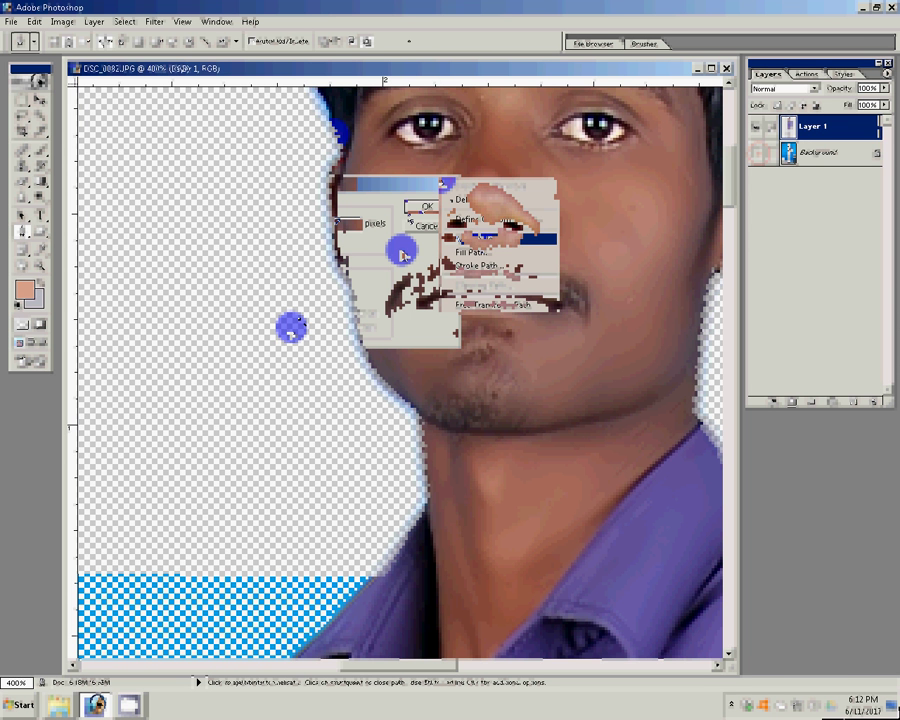
key("z")
key("ctrl+0")
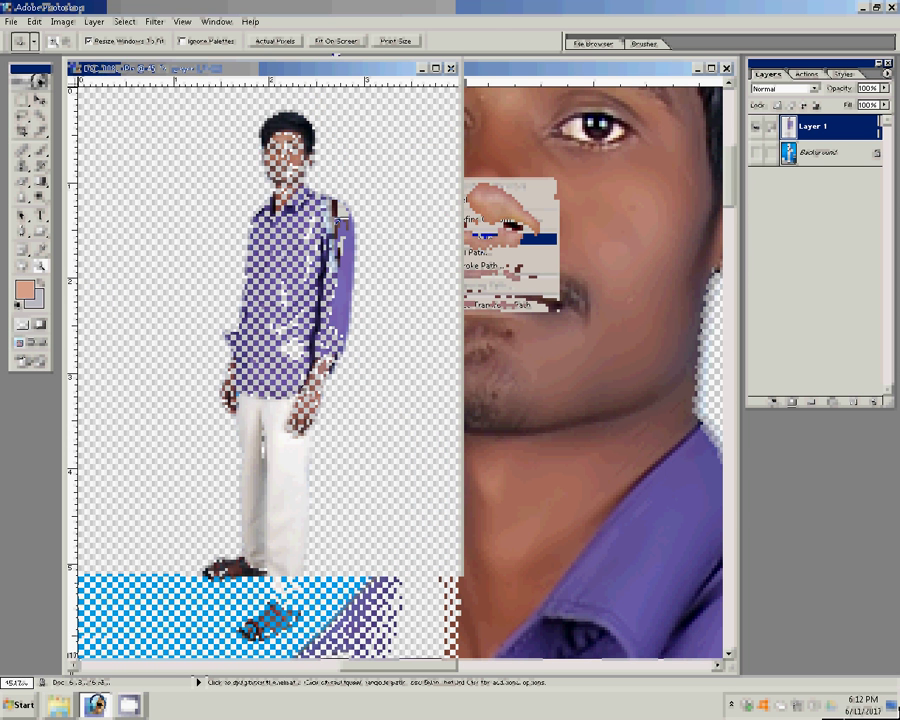
- Find 43bluesa.psd in the drass folder on the D: drive and drag it into Photoshop
key("alt+Tab")
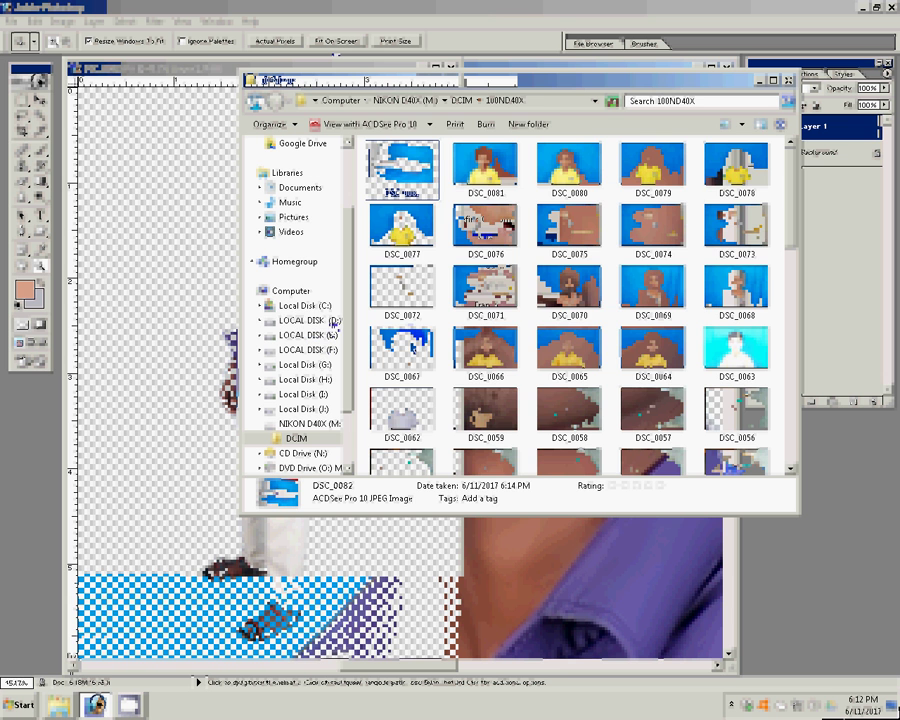
left_click(310, 320)
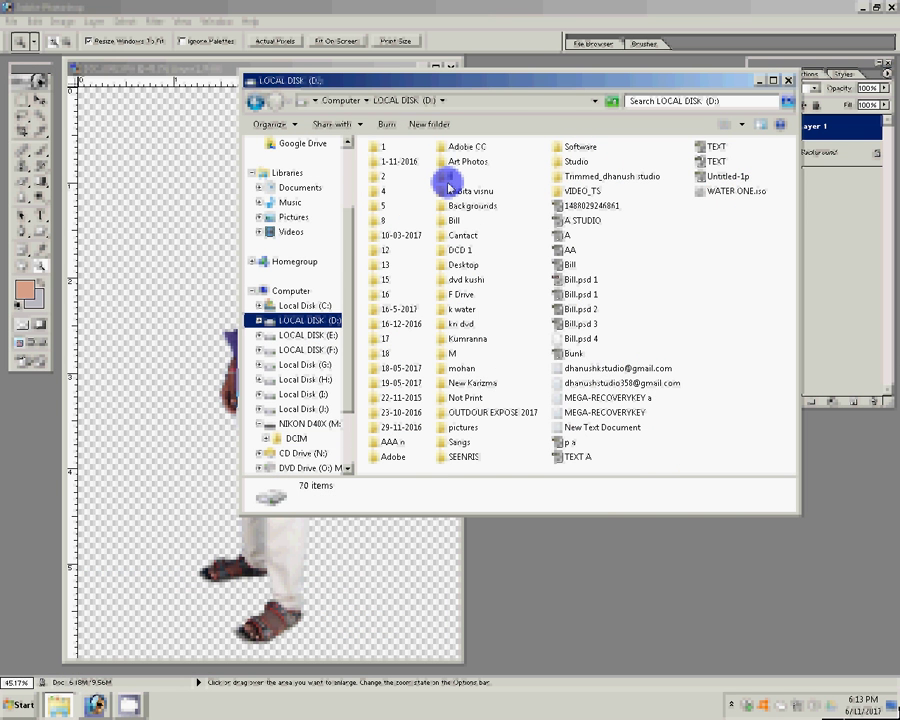
double_click(448, 188)
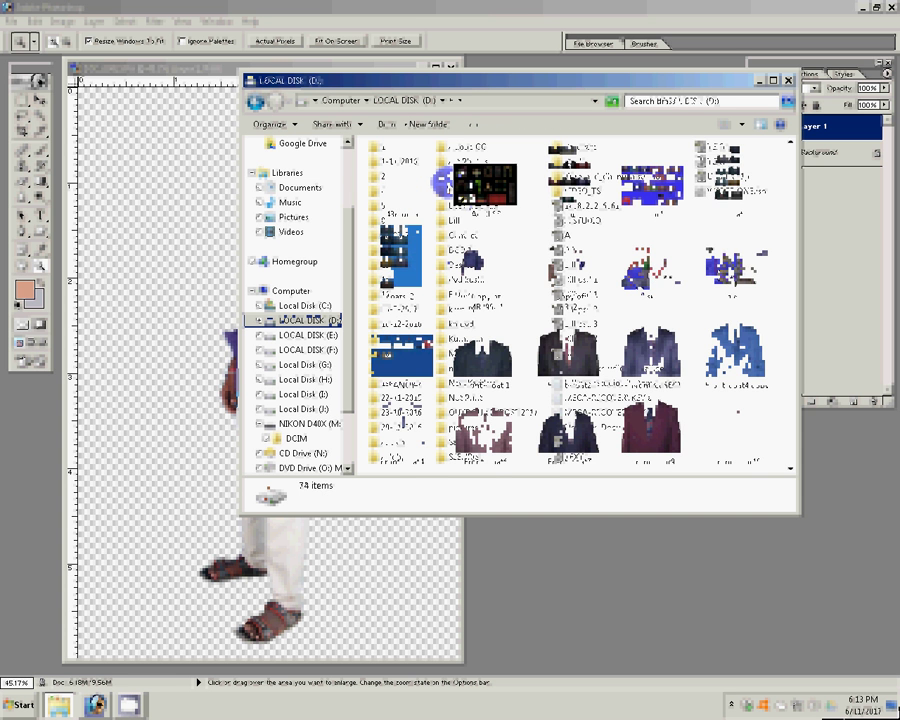
left_click(432, 180)
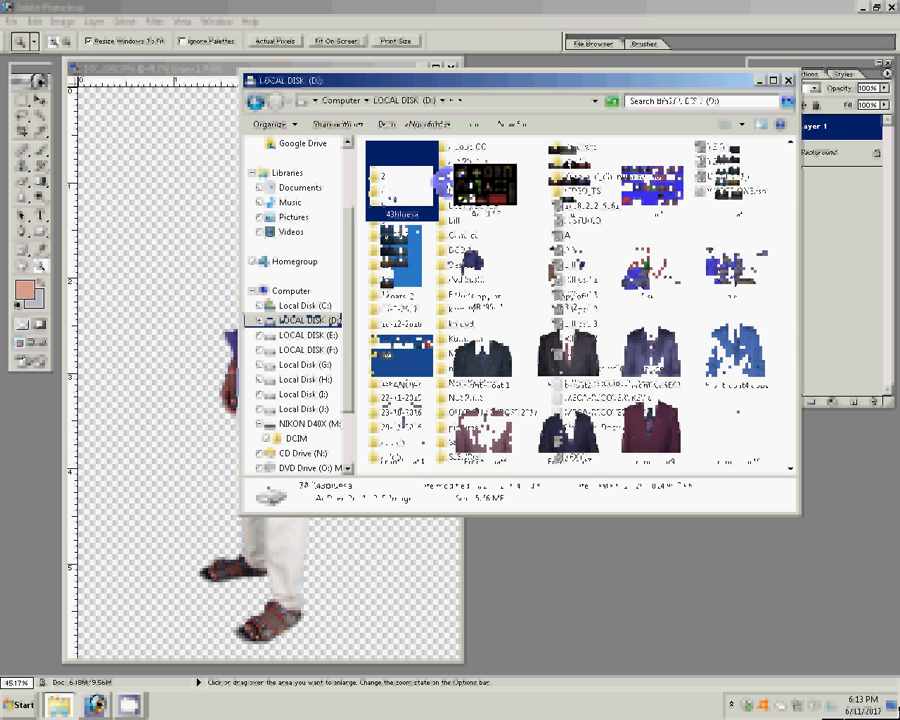
left_click_drag(400, 180, 390, 213)
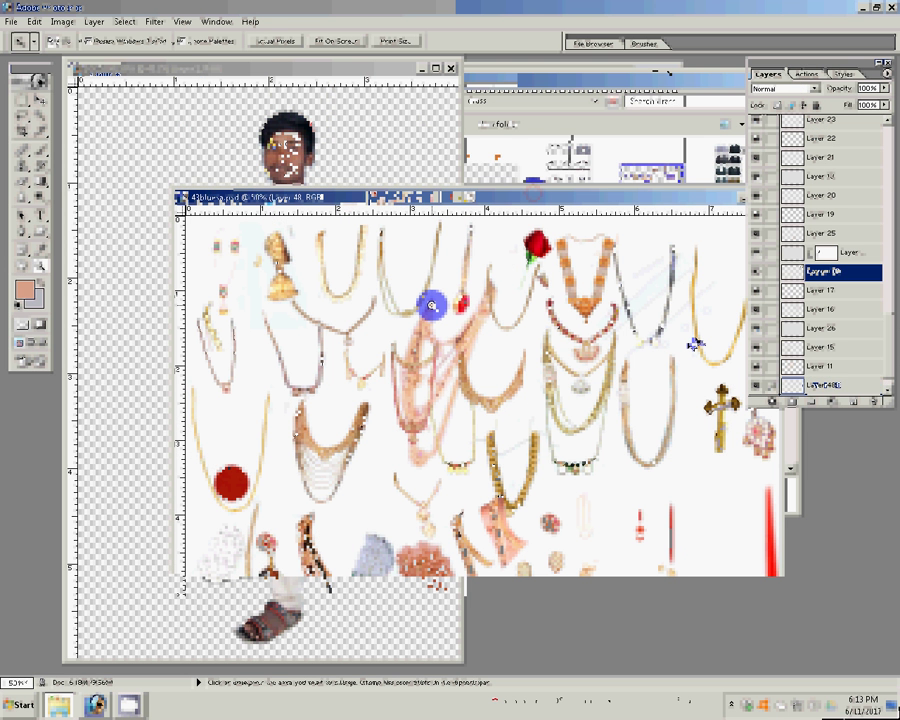
- Drag a gold necklace from 43bluesa.psd onto the man's photo as Layer 2
left_click_drag(432, 305, 657, 314)
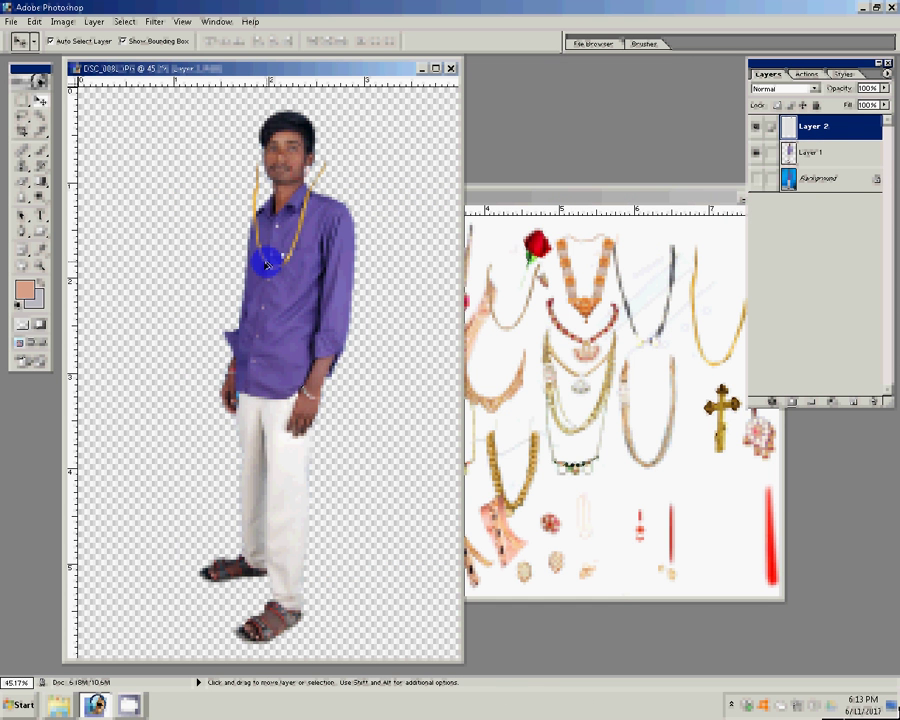
- Free-transform the gold necklace onto the man's neck on Layer 2, then zoom into the chest
key("ctrl+t")
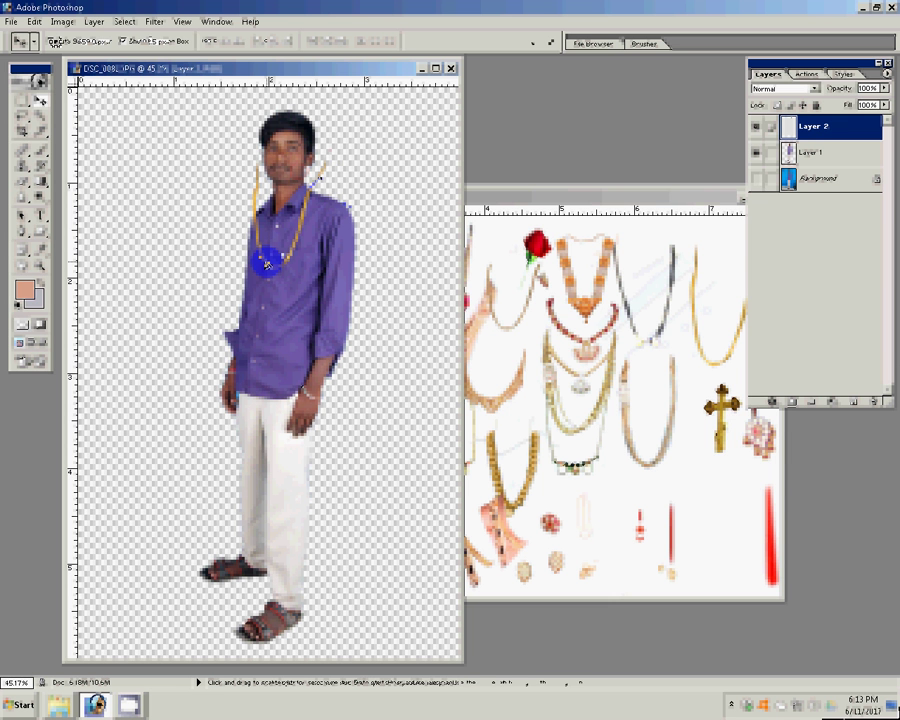
key("Return")
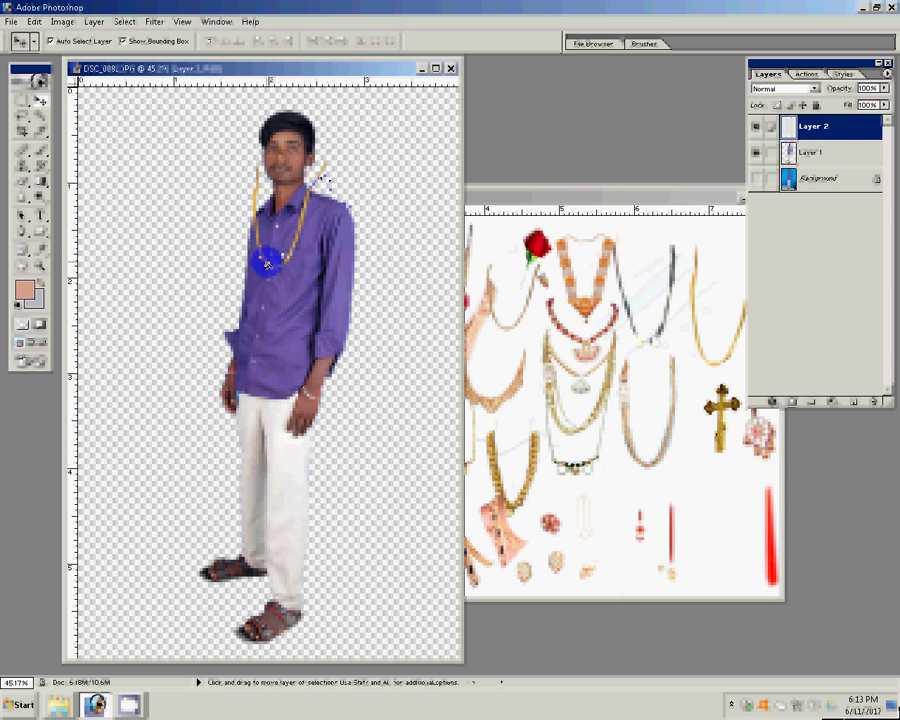
key("ctrl+plus")
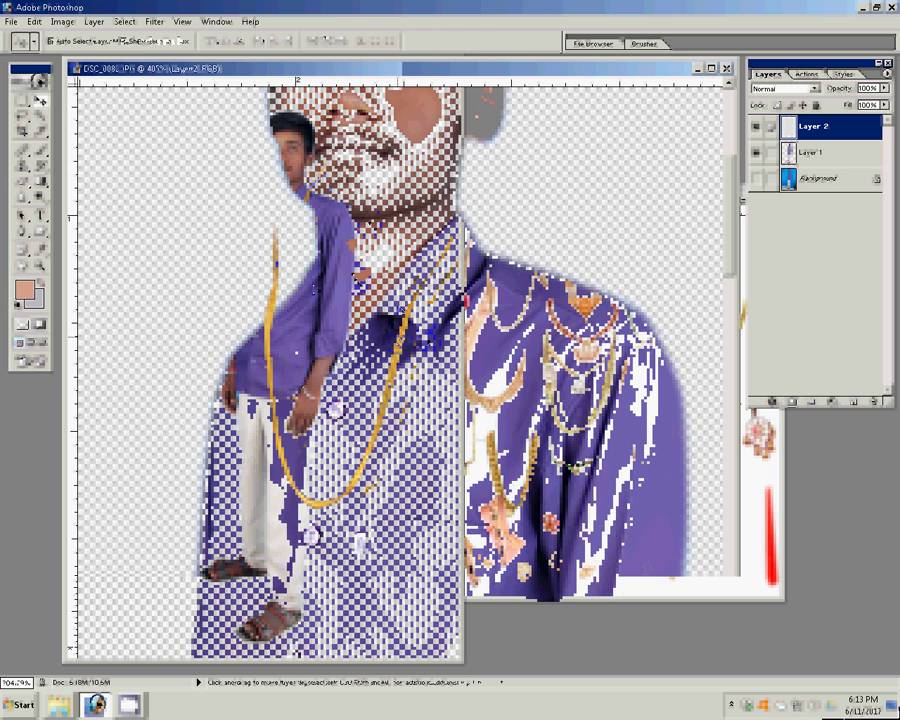
- Erase the stray yellow necklace streak above the collar with the eraser at 100% opacity
key("b")
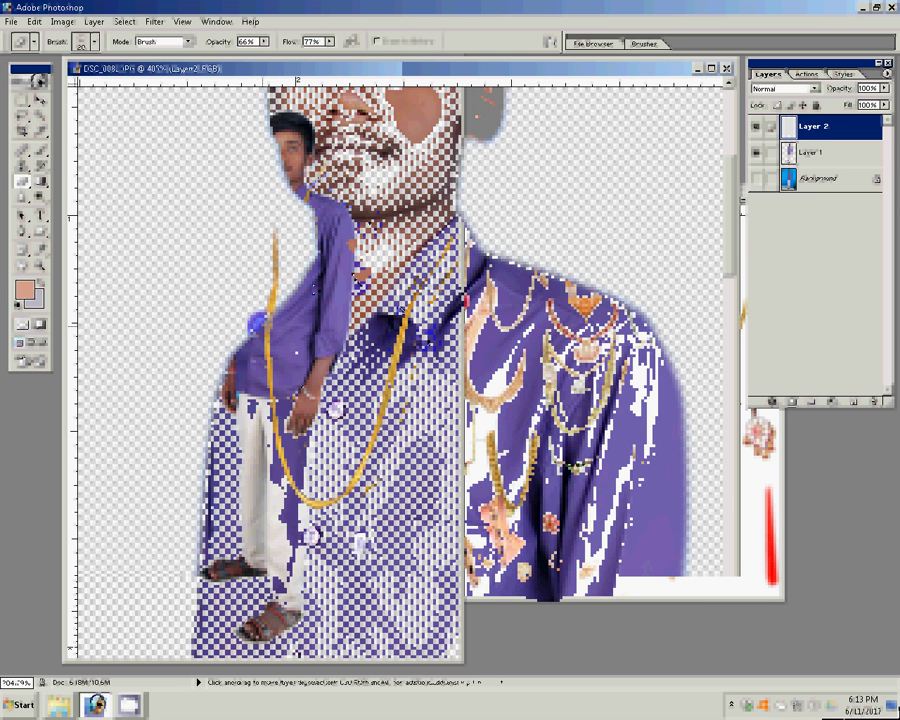
left_click_drag(264, 42, 336, 56)
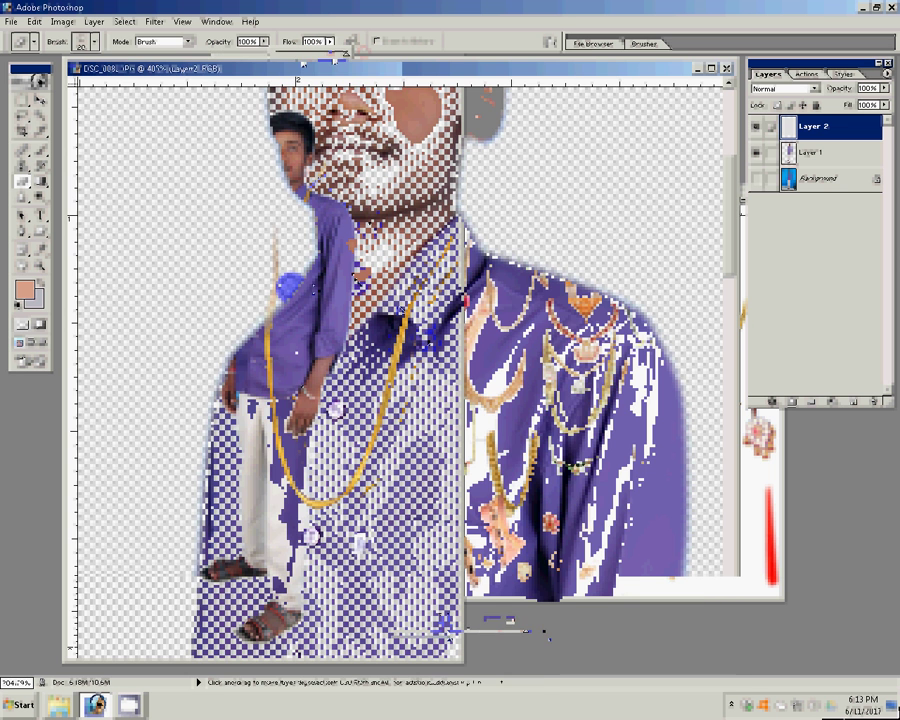
left_click_drag(265, 323, 274, 222)
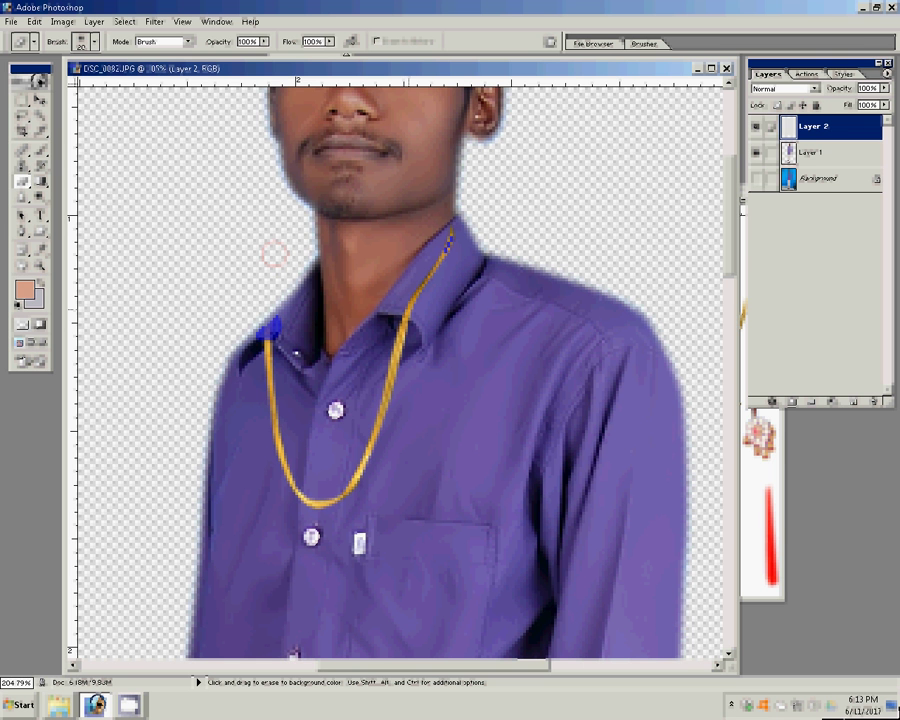
left_click(46, 288)
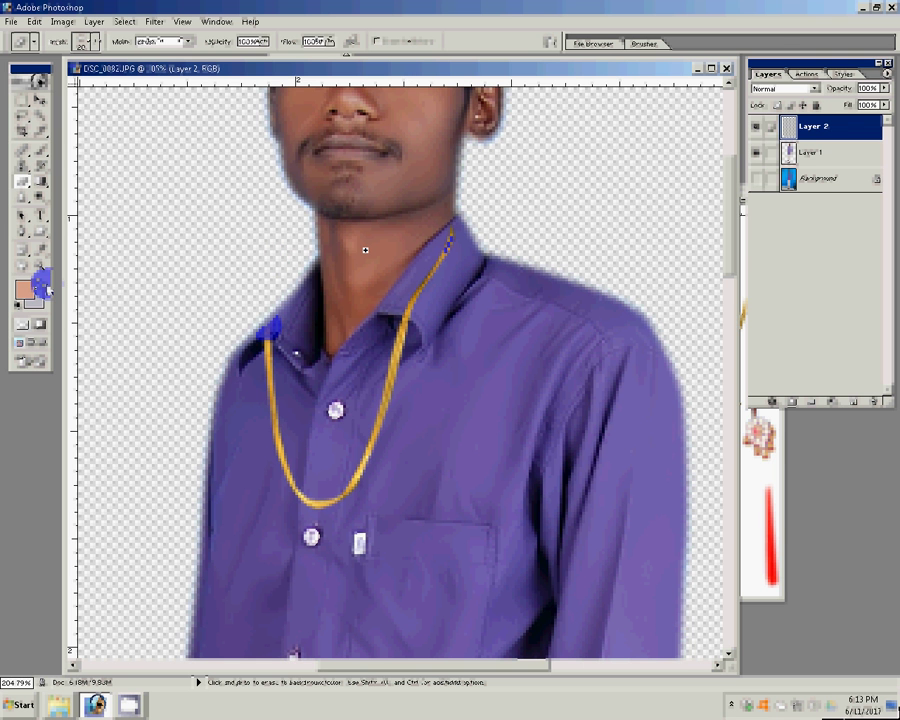
left_click(34, 271)
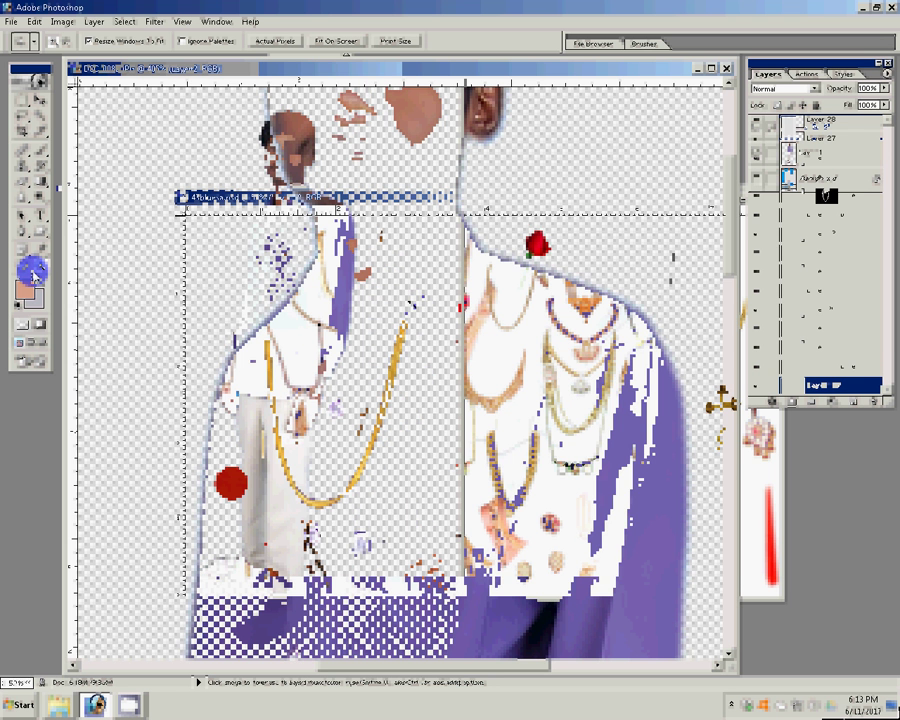
- Drag the Layer 23 necklace from 43bluesa.psd onto the man's photo as Layer 3
left_click(579, 376)
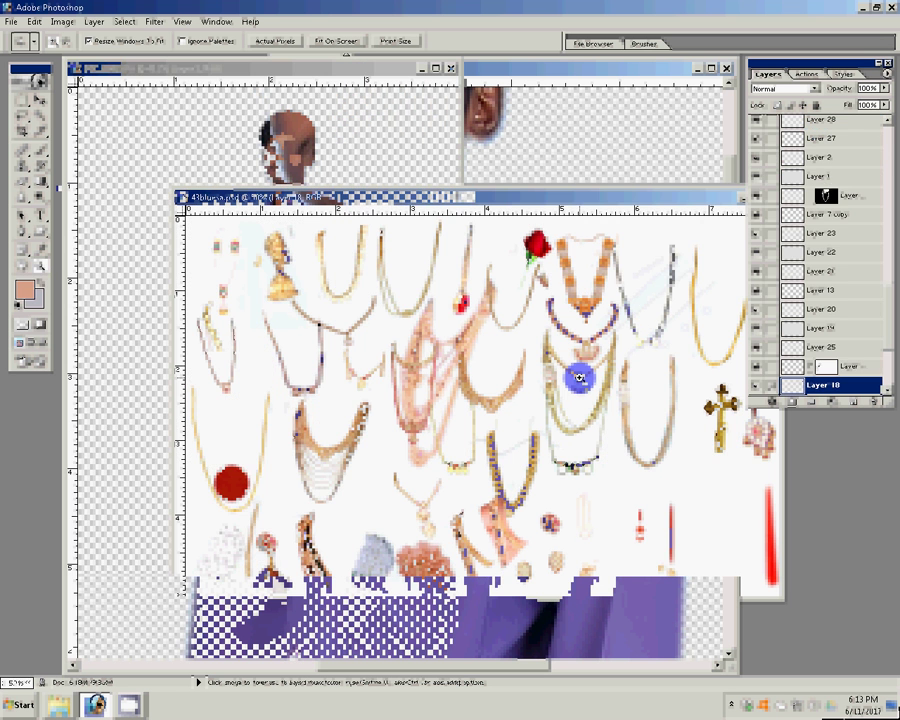
key("h")
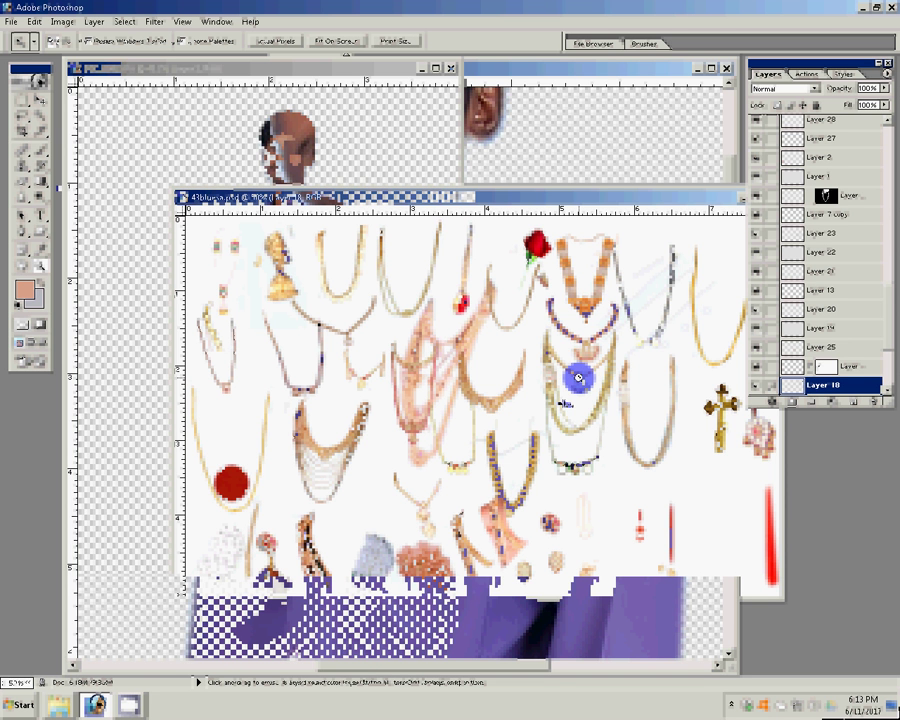
left_click(676, 418, "ctrl")
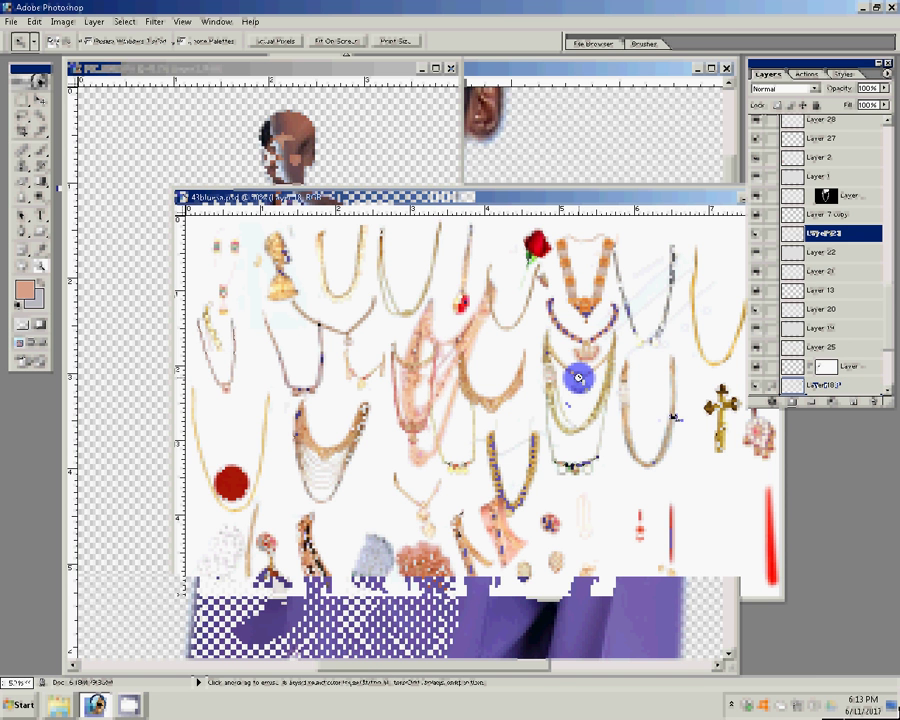
left_click_drag(578, 378, 292, 197)
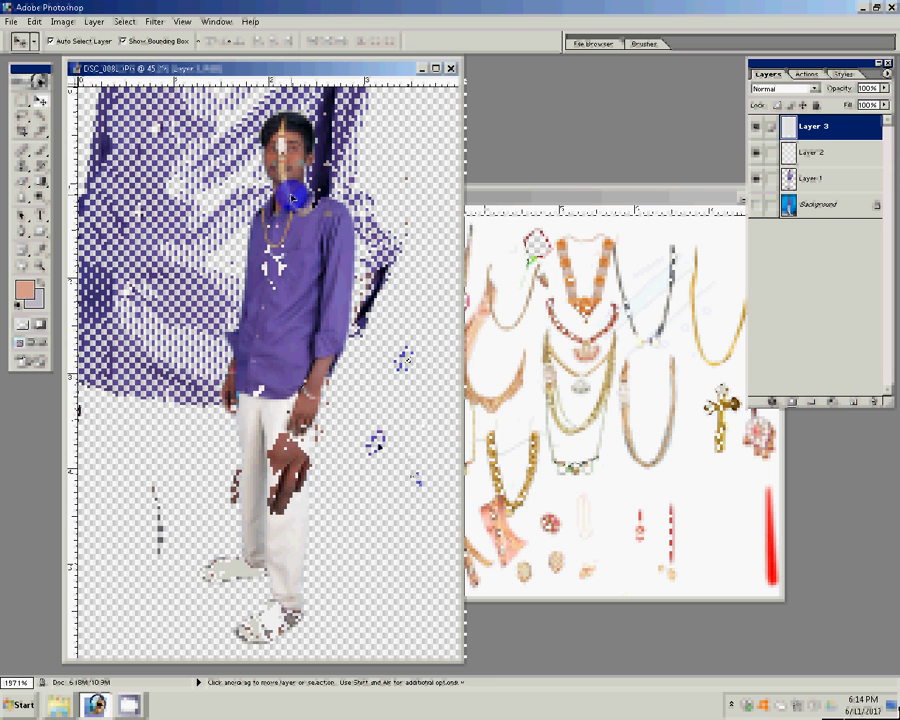
- Position the second necklace on the man and erase its strands over the sleeve with a size-30 eraser
left_click_drag(291, 197, 357, 384)
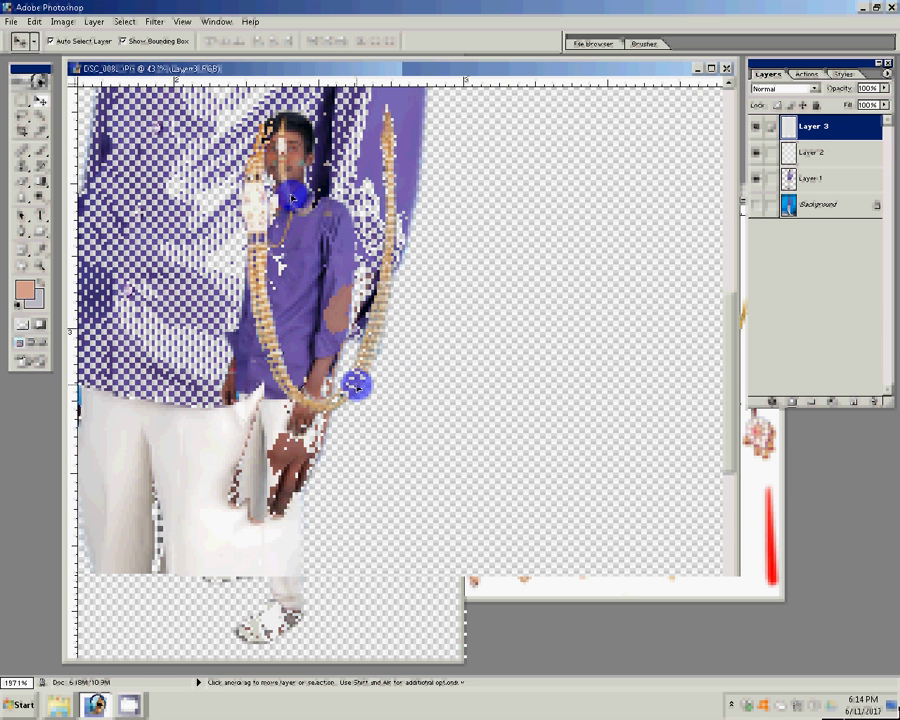
key("b")
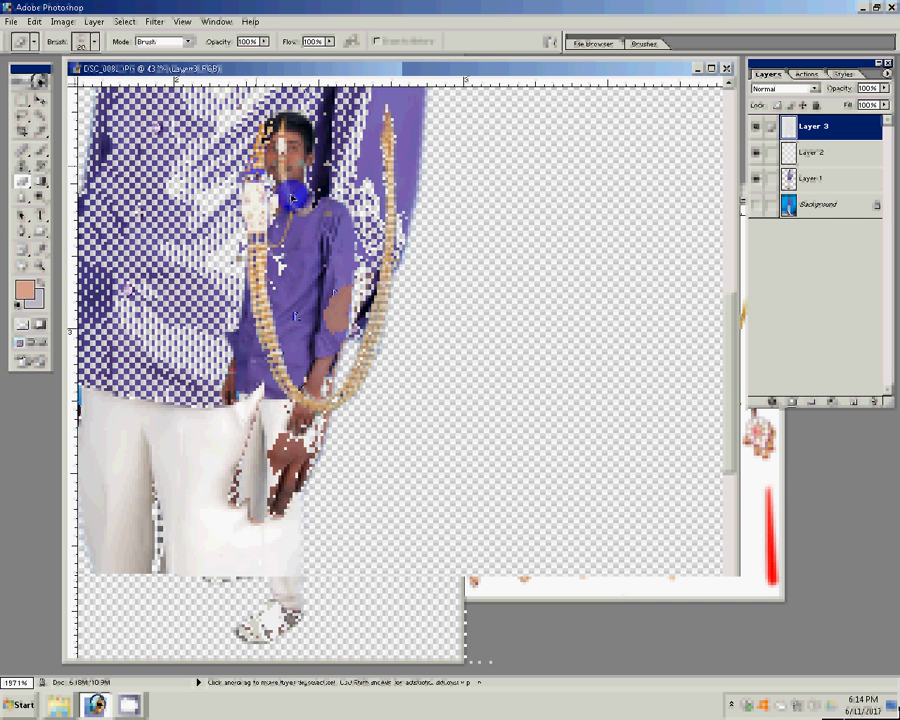
key("bracketright")
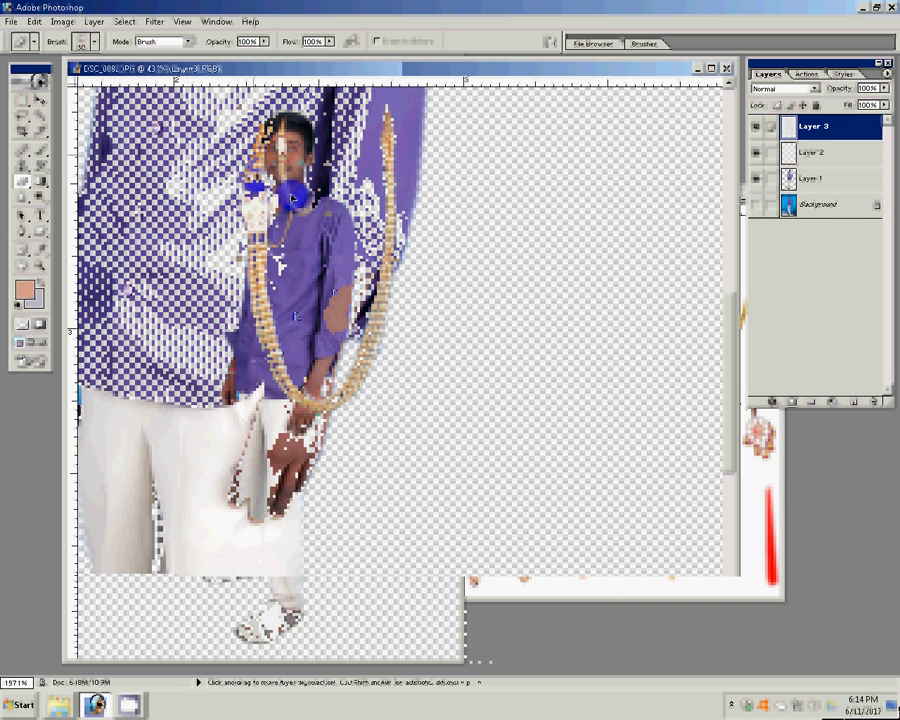
left_click_drag(255, 182, 258, 305)
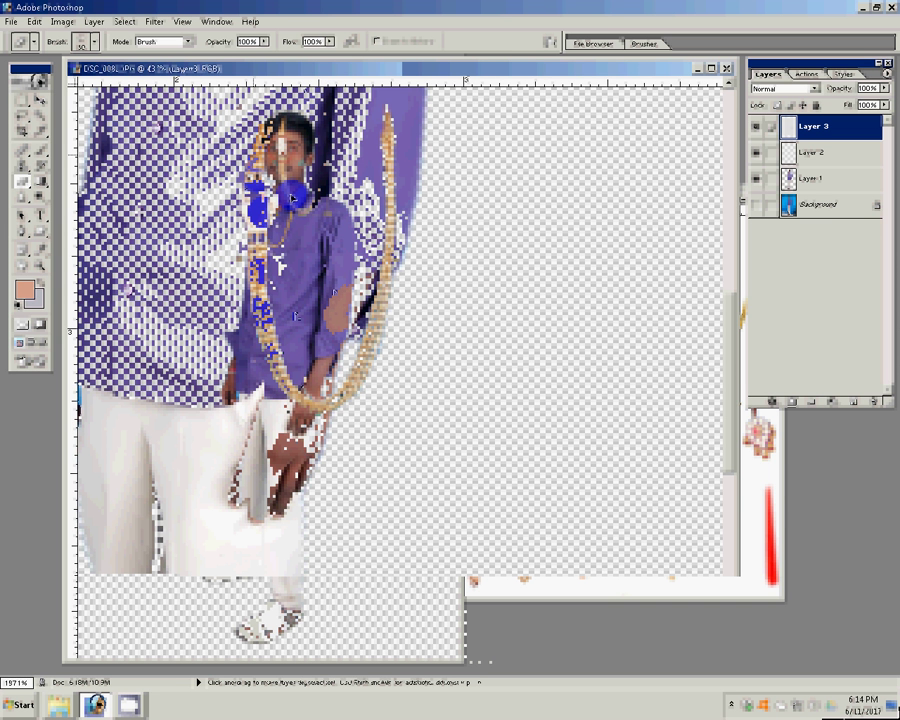
left_click(352, 392)
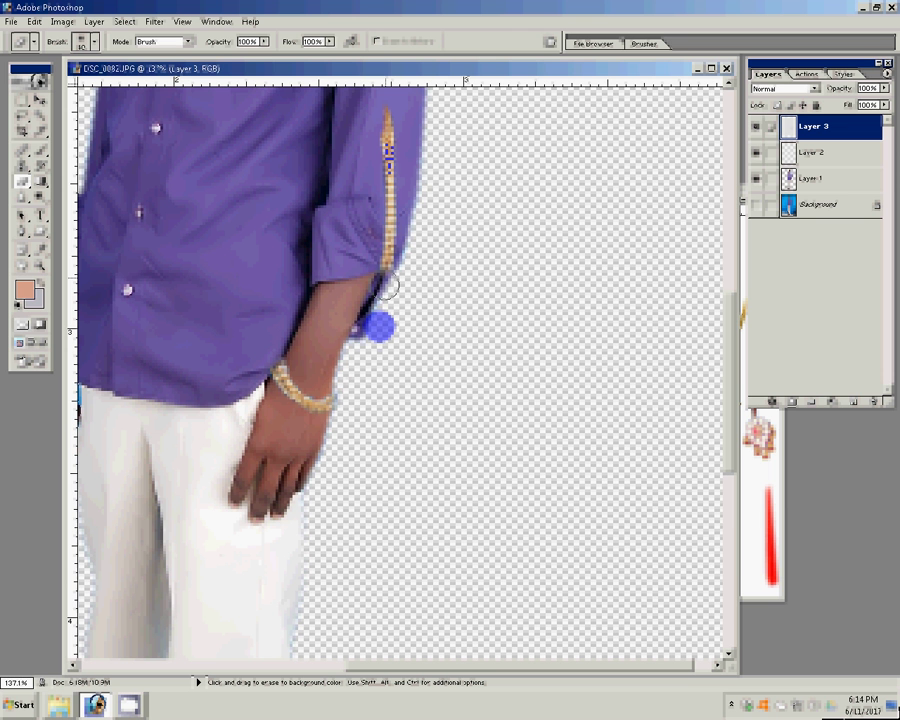
left_click_drag(388, 286, 384, 127)
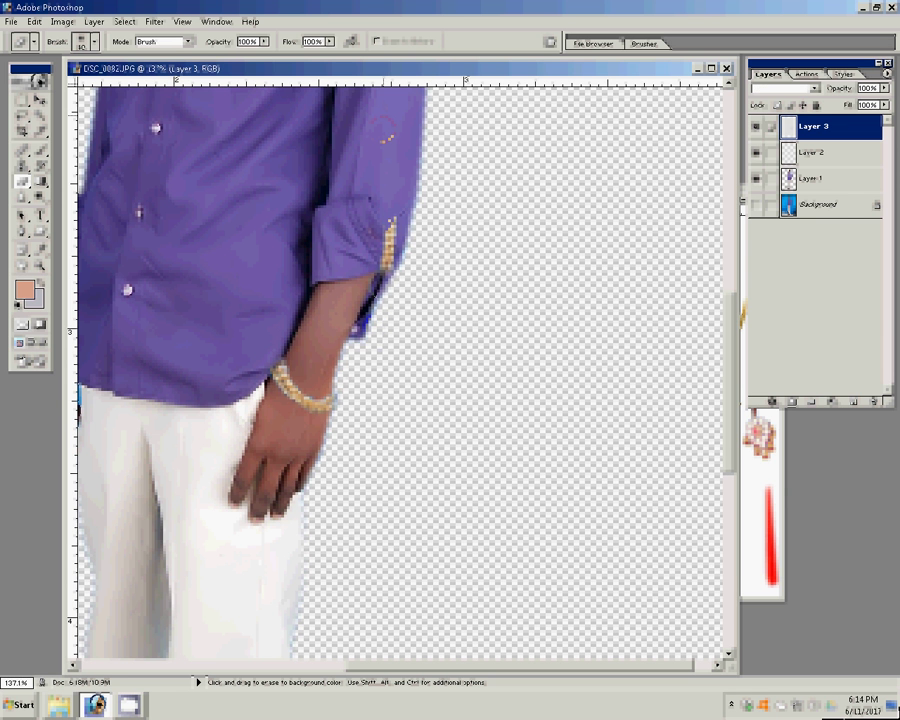
left_click(781, 483)
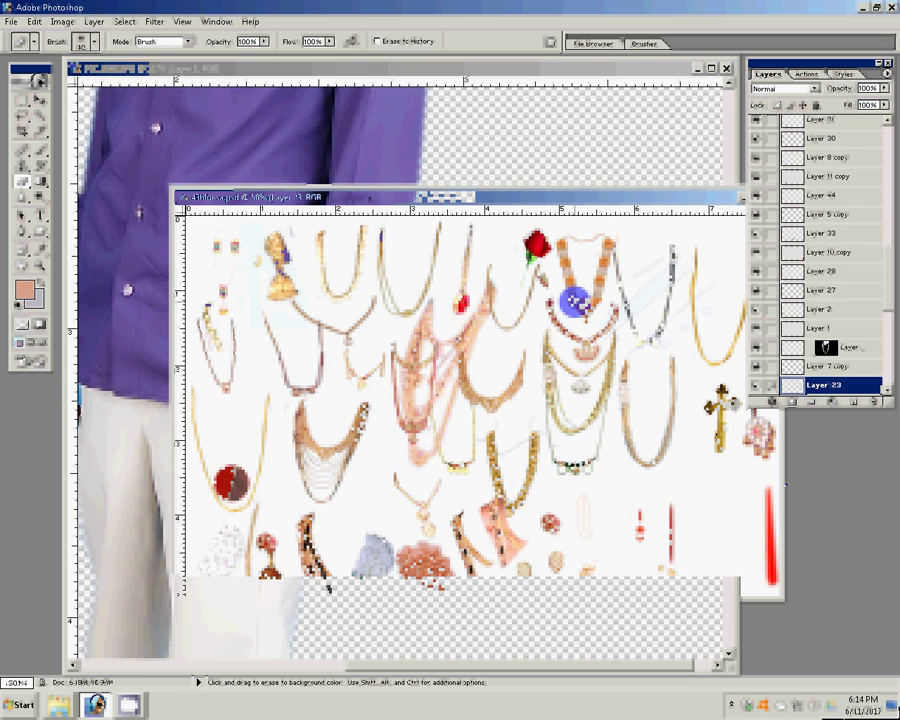
- Select the small blue jewel at the upper left of the 43bluesa.psd sheet
key("shift+e")
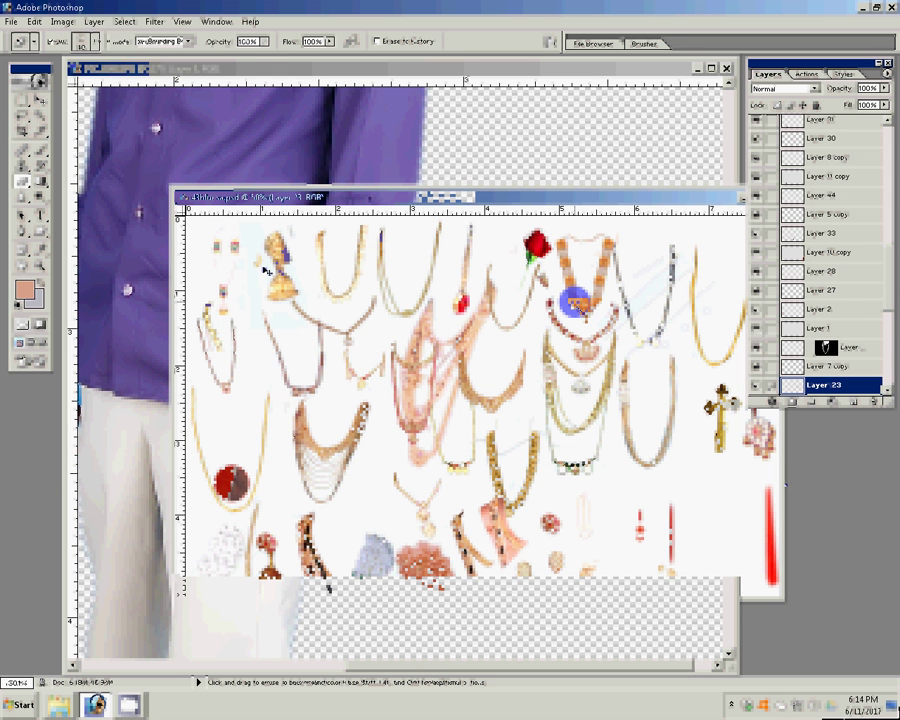
key("alt+shift+bracketright")
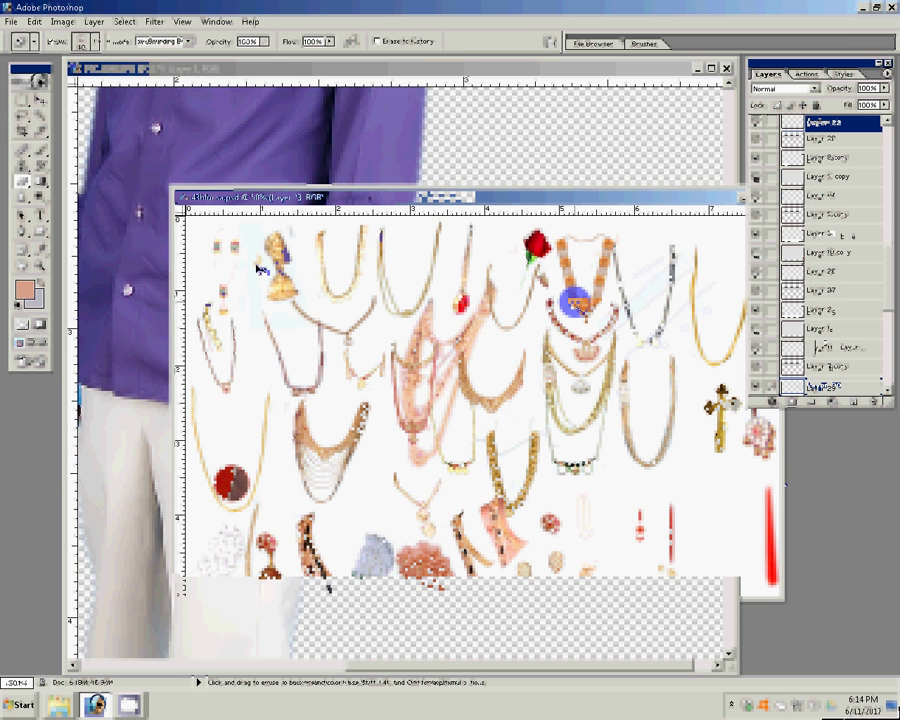
key("v")
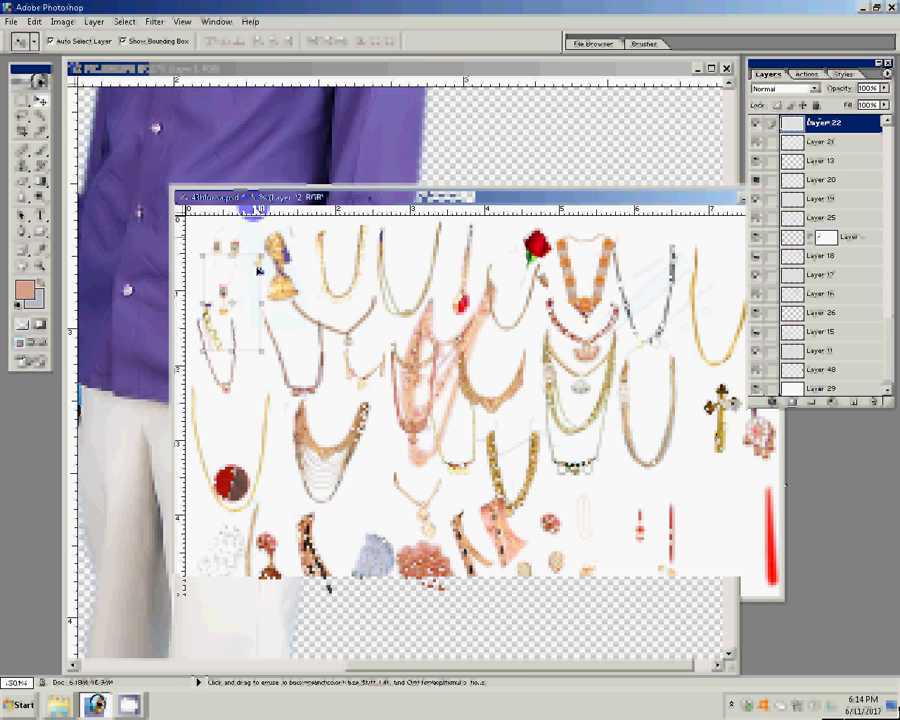
key("m")
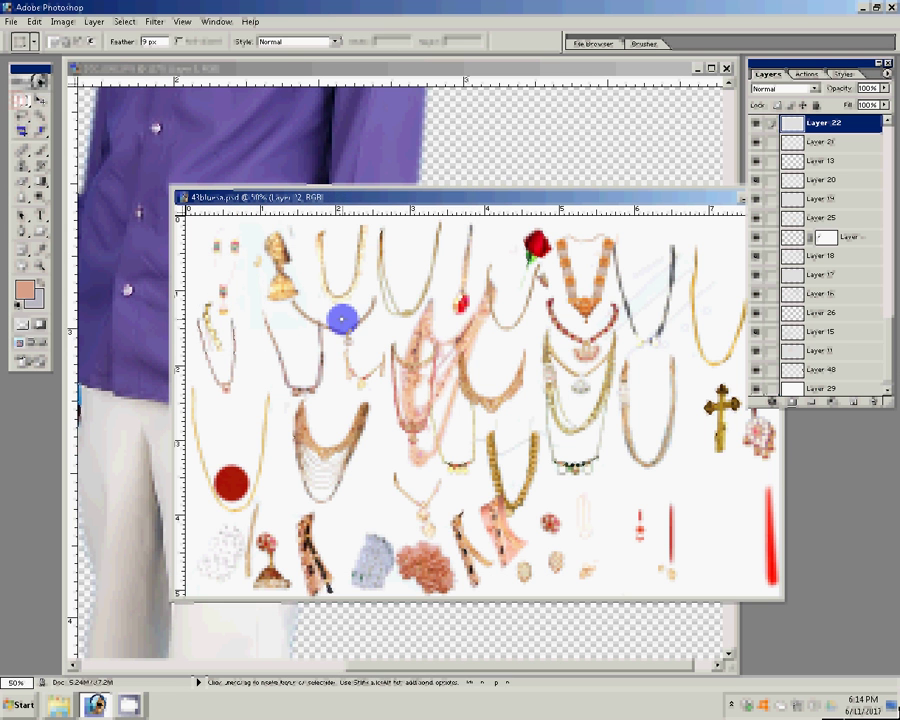
left_click_drag(249, 251, 266, 271)
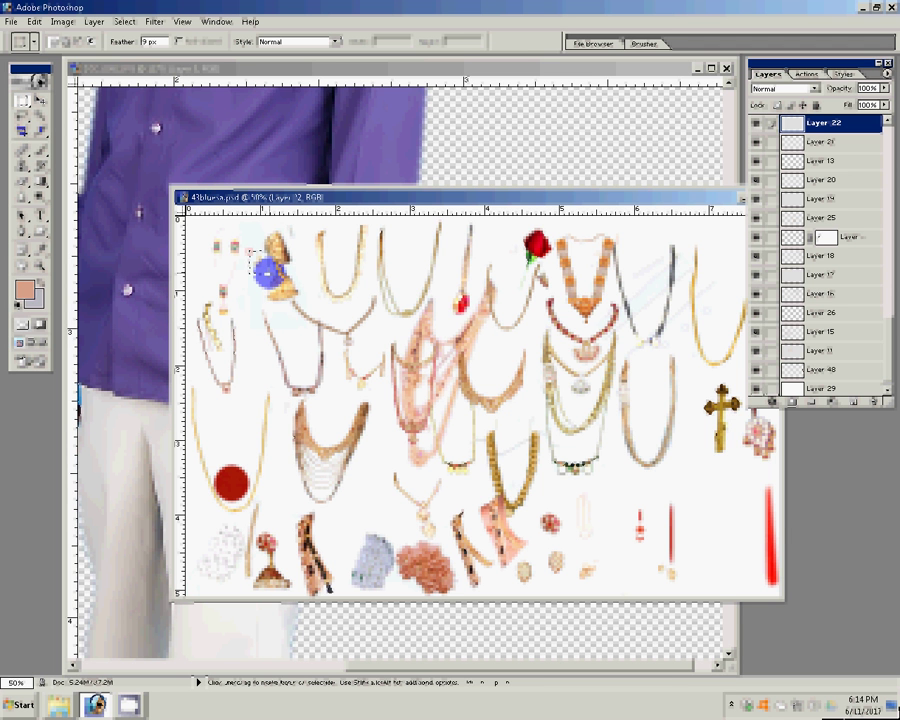
- Copy the jewel onto its own Layer 49 and drag it into the man's photo
key("ctrl+j")
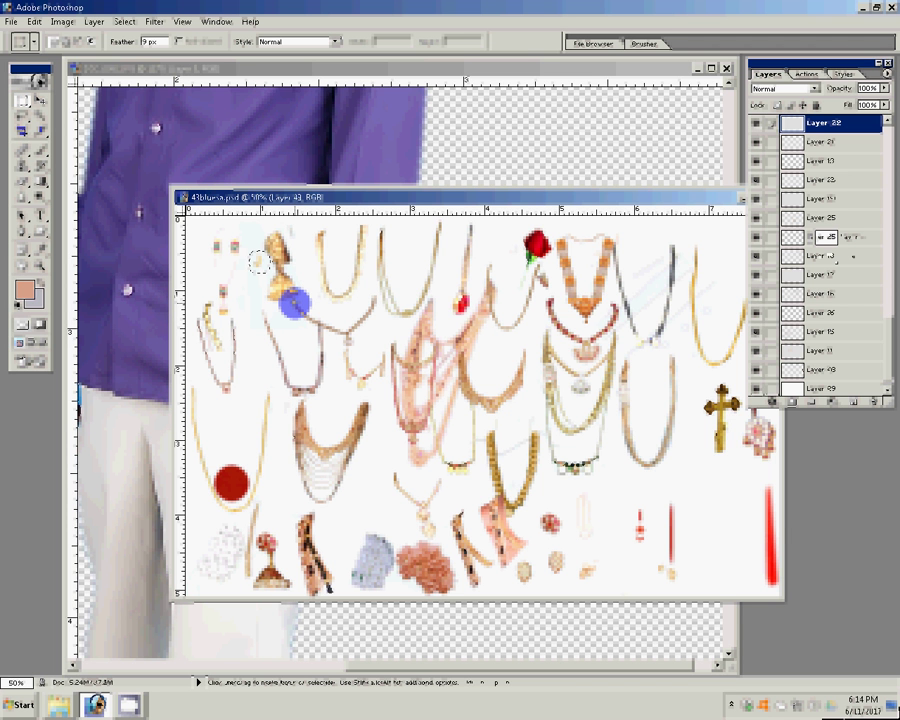
key("v")
key("v")
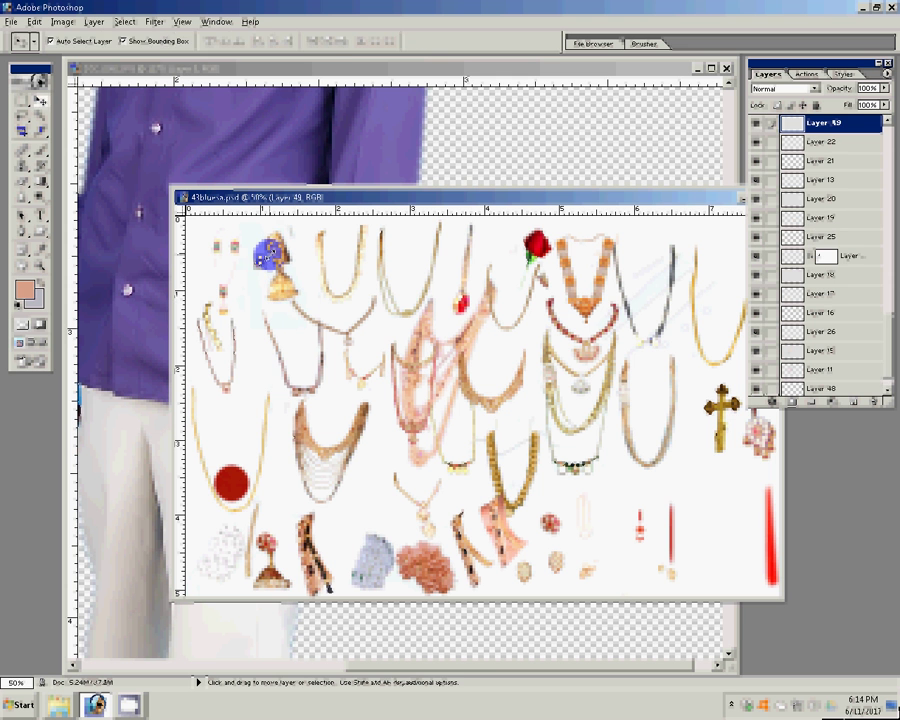
key("ctrl+j")
key("ctrl+t")
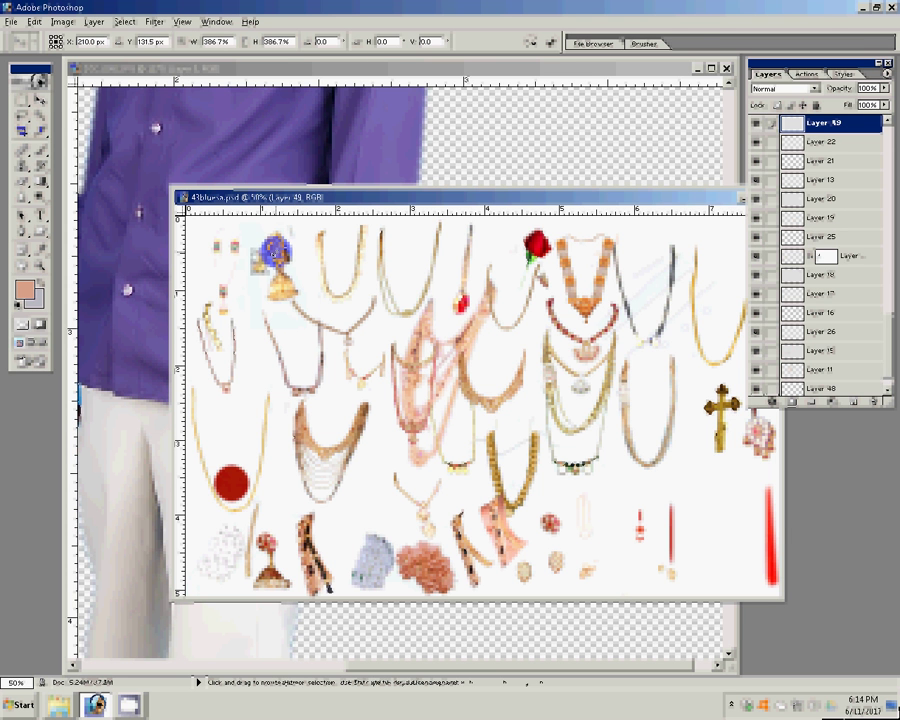
key("Return")
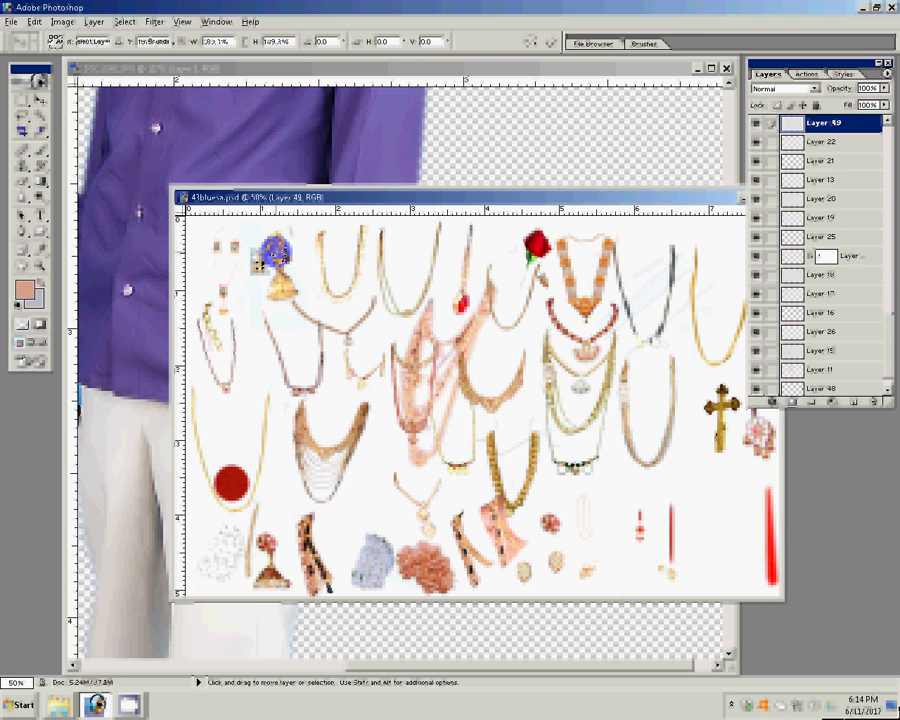
left_click_drag(258, 262, 288, 171)
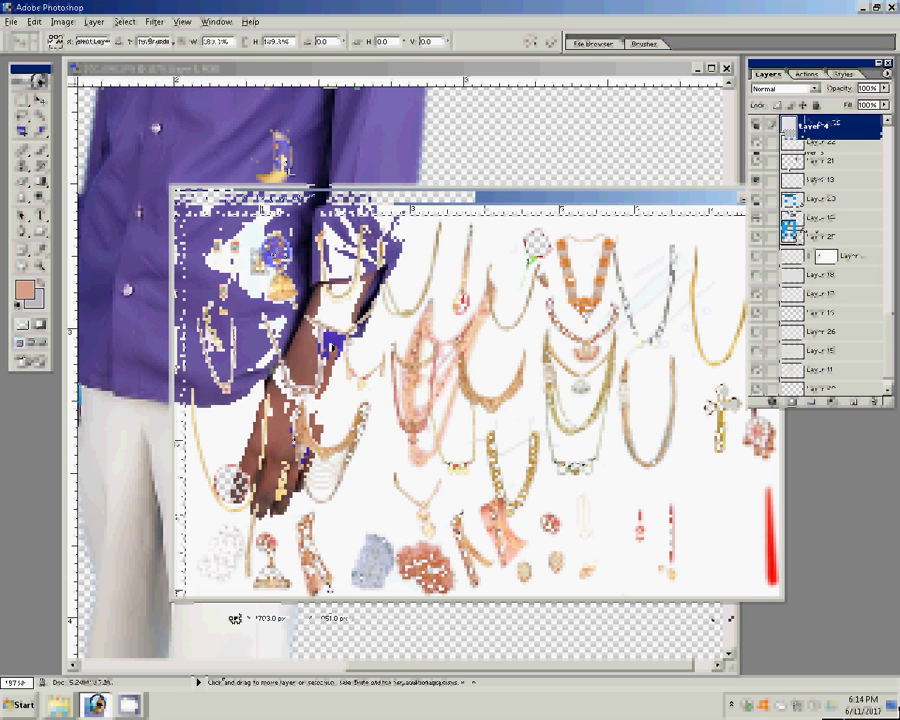
- Resize and rotate the jewel onto the man's wrist and apply the transform
left_click(234, 618)
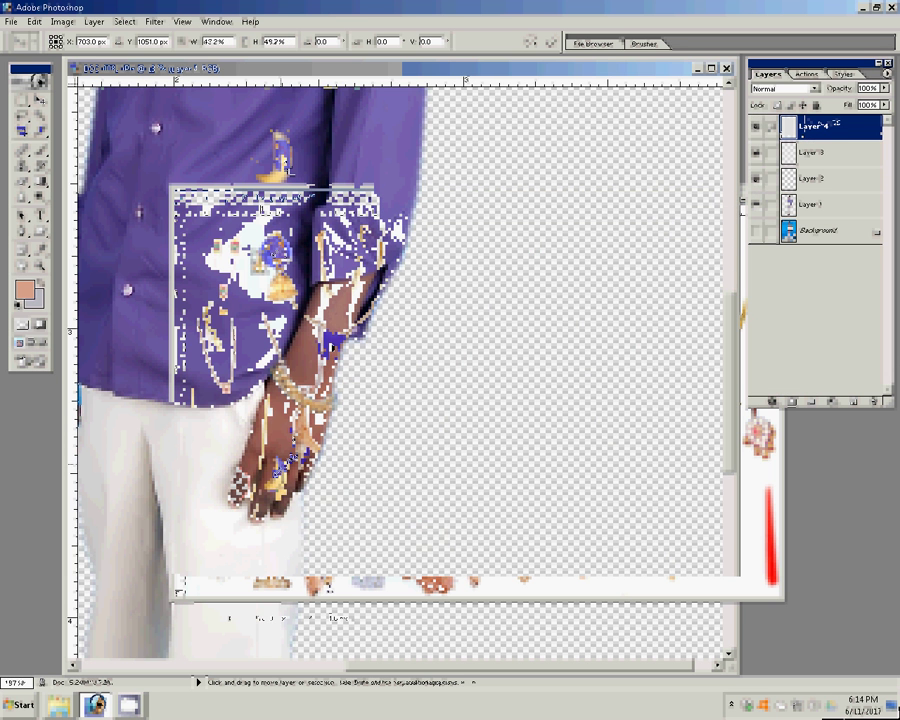
left_click_drag(200, 480, 182, 331)
mouse_move(262, 210)
left_mouse_down()
mouse_move(461, 383)
mouse_move(370, 543)
left_mouse_up()
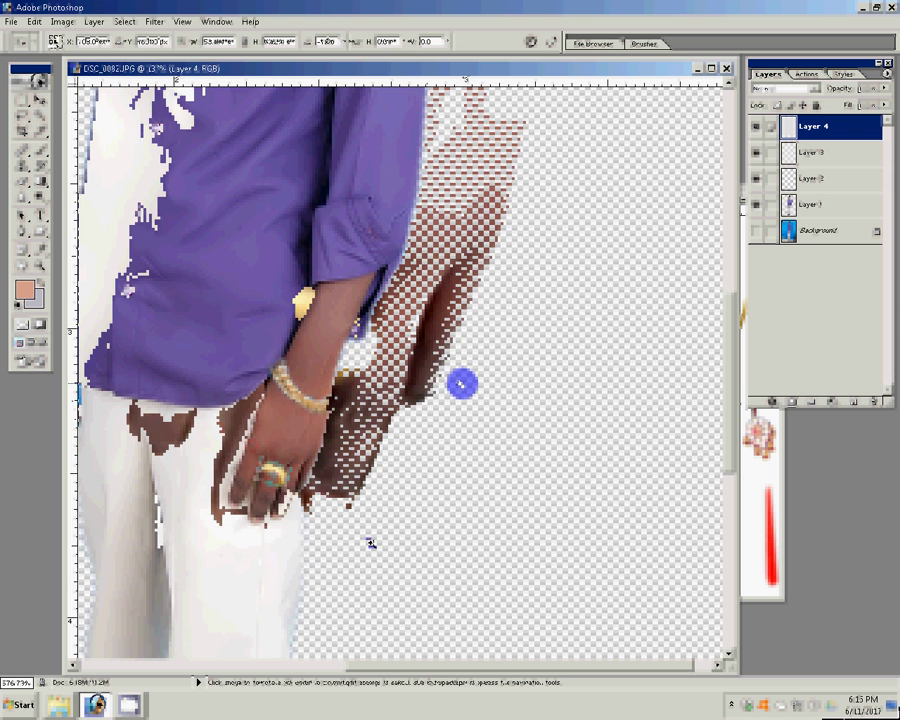
double_click(340, 326)
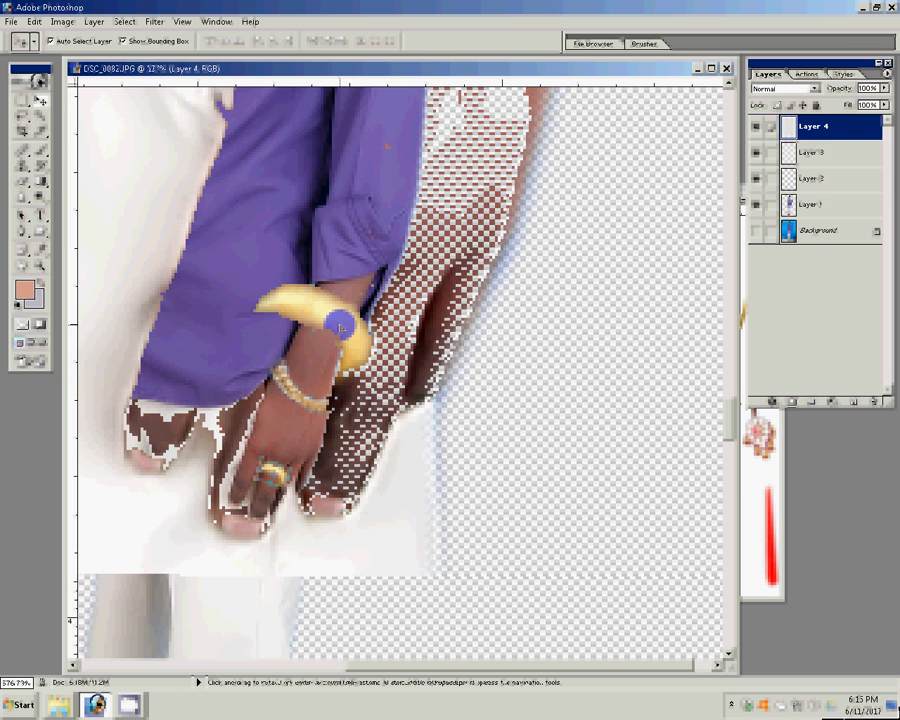
- Slightly enlarge and tilt the bangle, then zoom out to see the whole figure
key("ctrl+t")
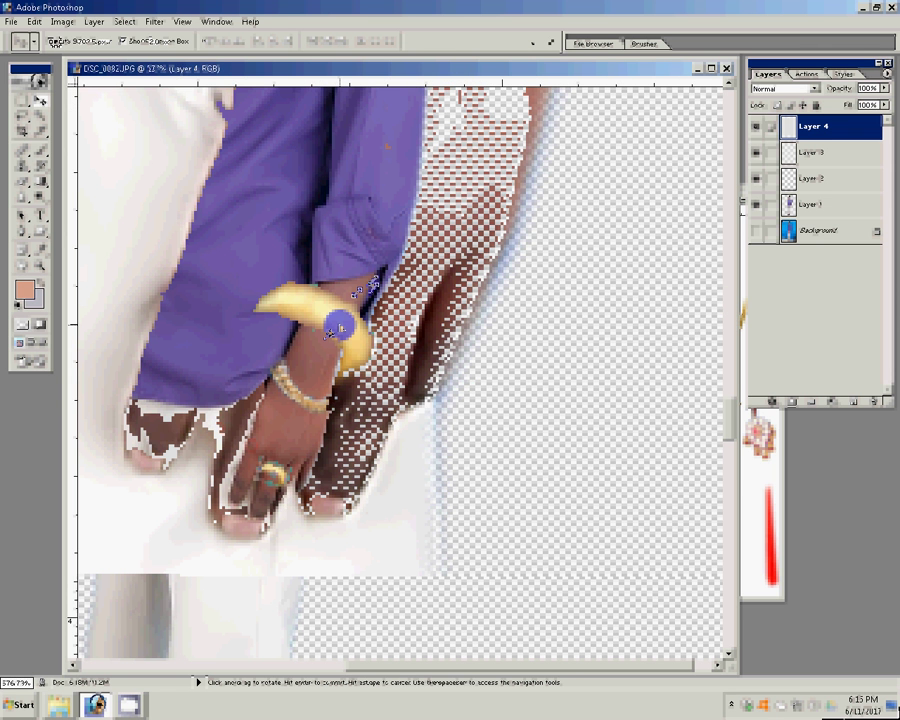
left_click_drag(370, 290, 376, 300)
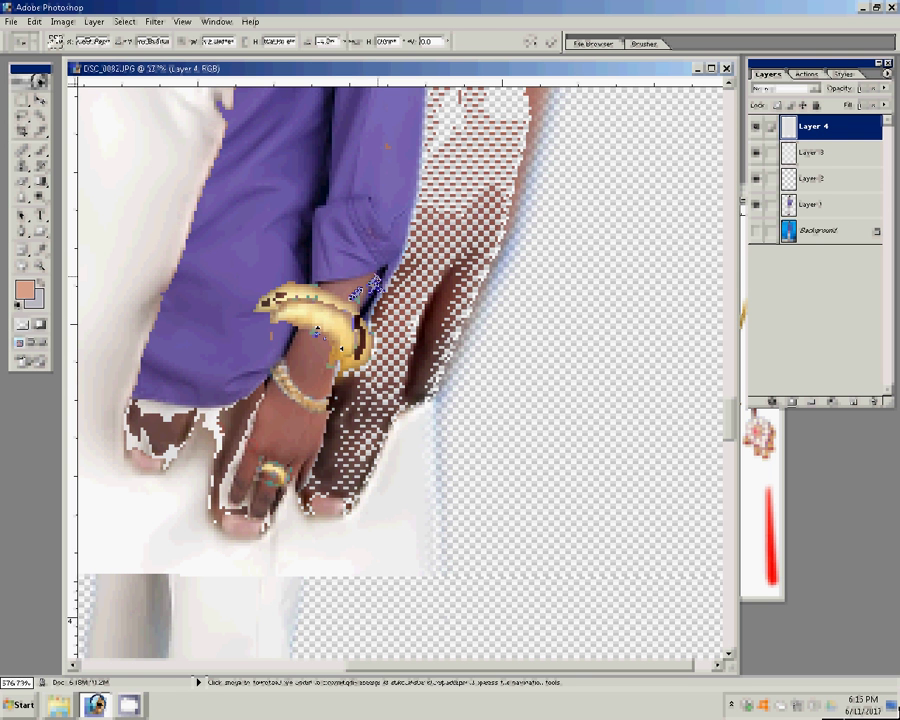
right_click(330, 335)
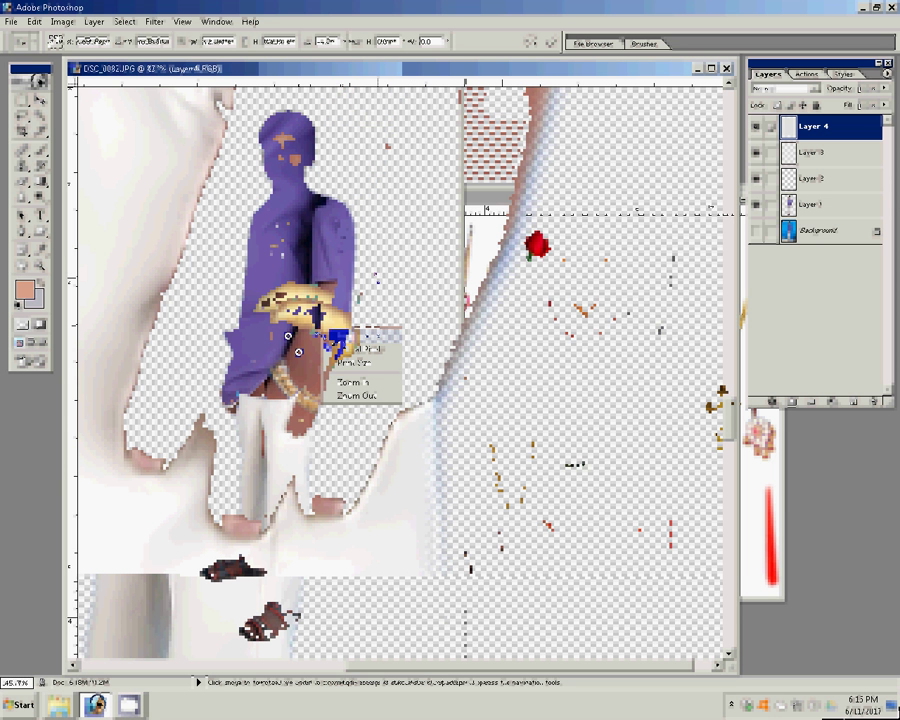
left_click(298, 352)
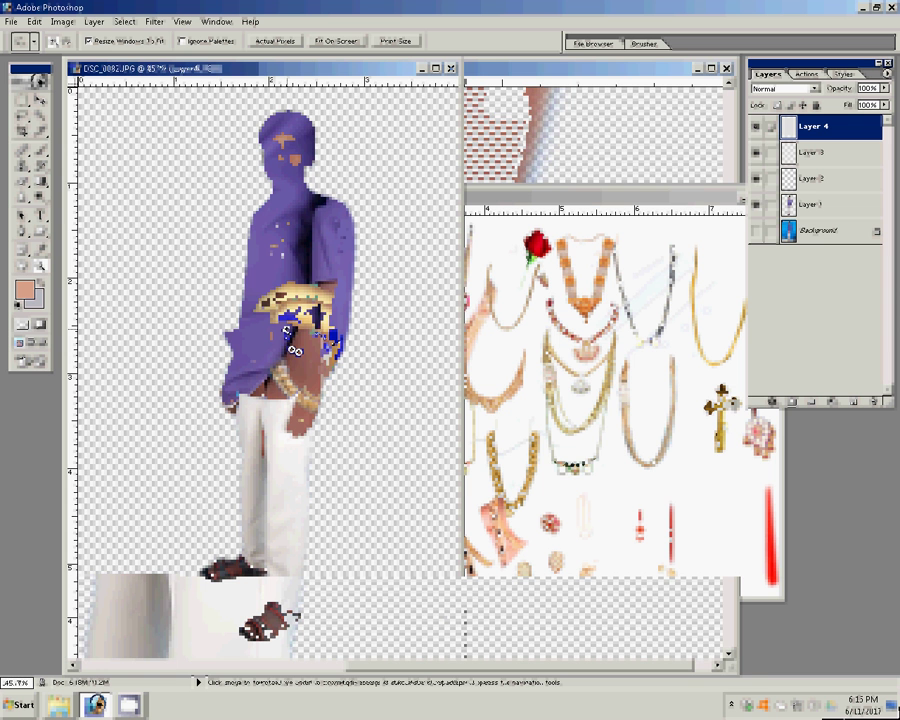
- Refresh the canvas and close the drass Explorer window covering the workspace
left_click(330, 232)
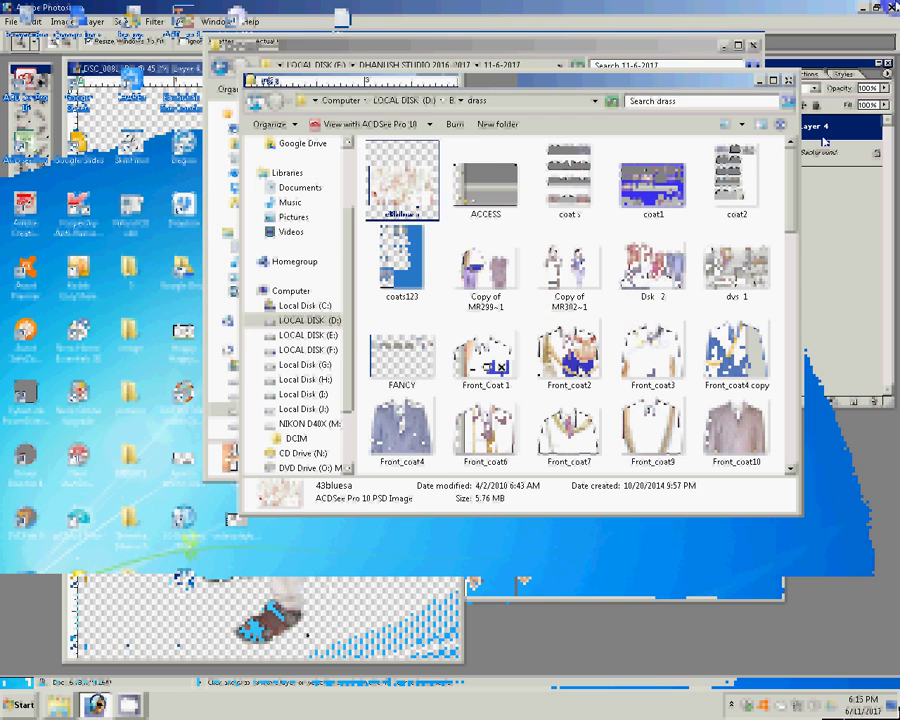
left_click(788, 80)
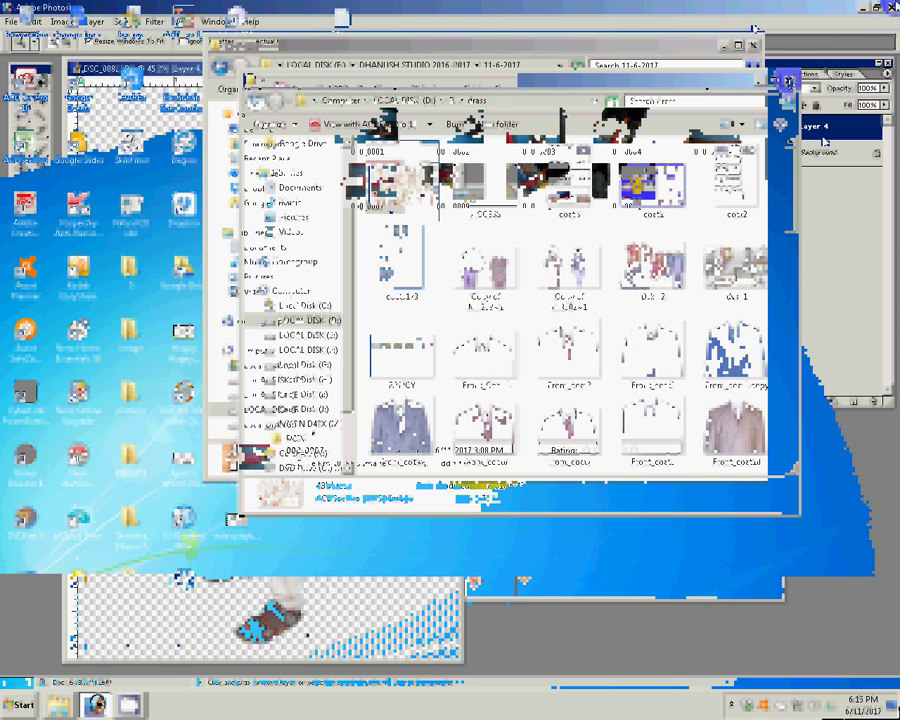